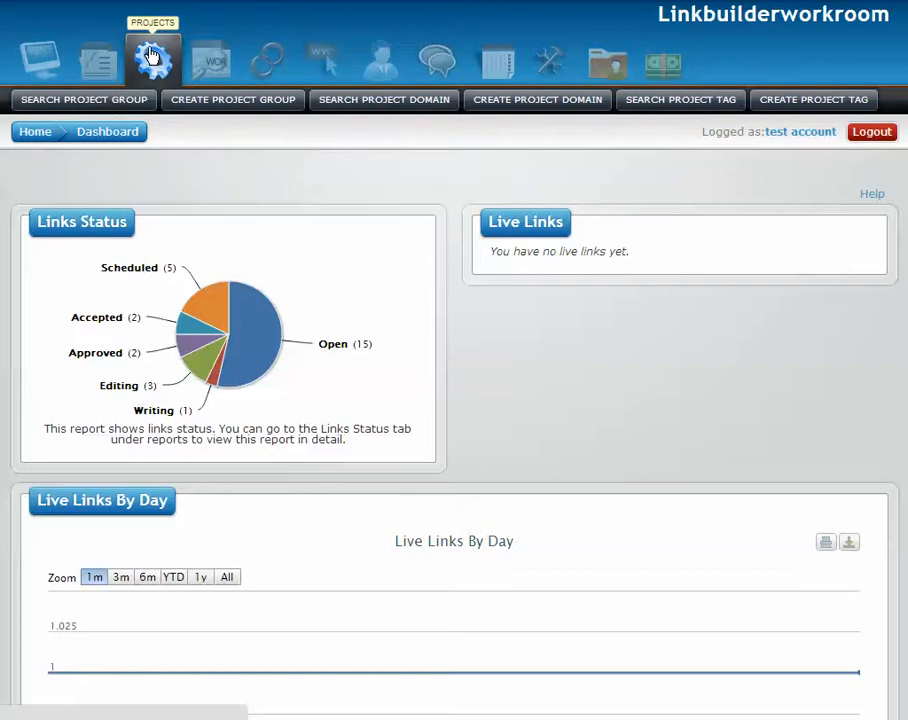
pyautogui.press('ctrl')
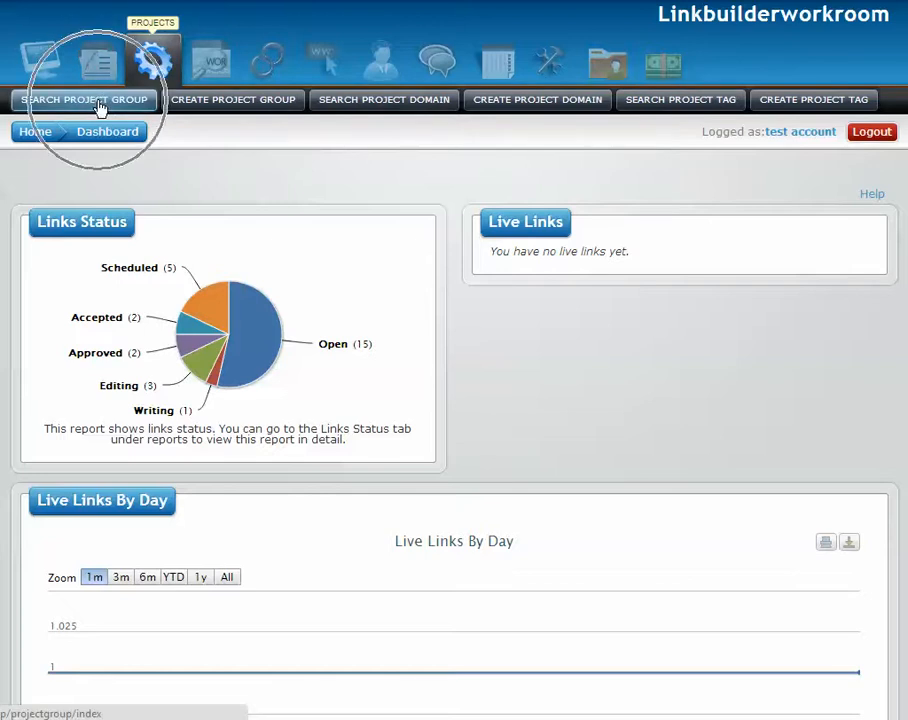
pyautogui.press('ctrl')
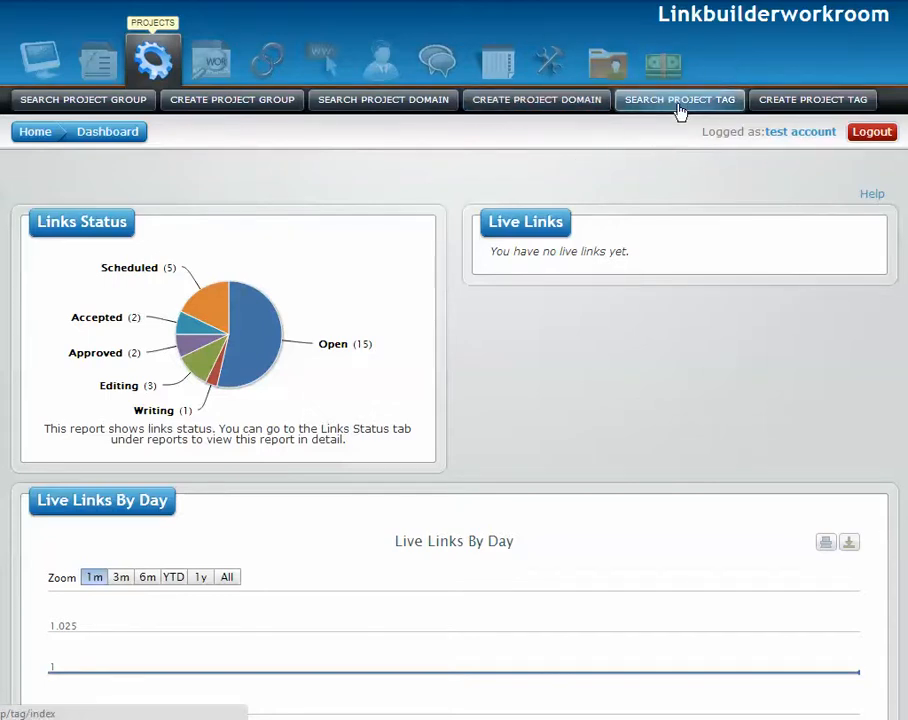
pyautogui.click(805, 106)
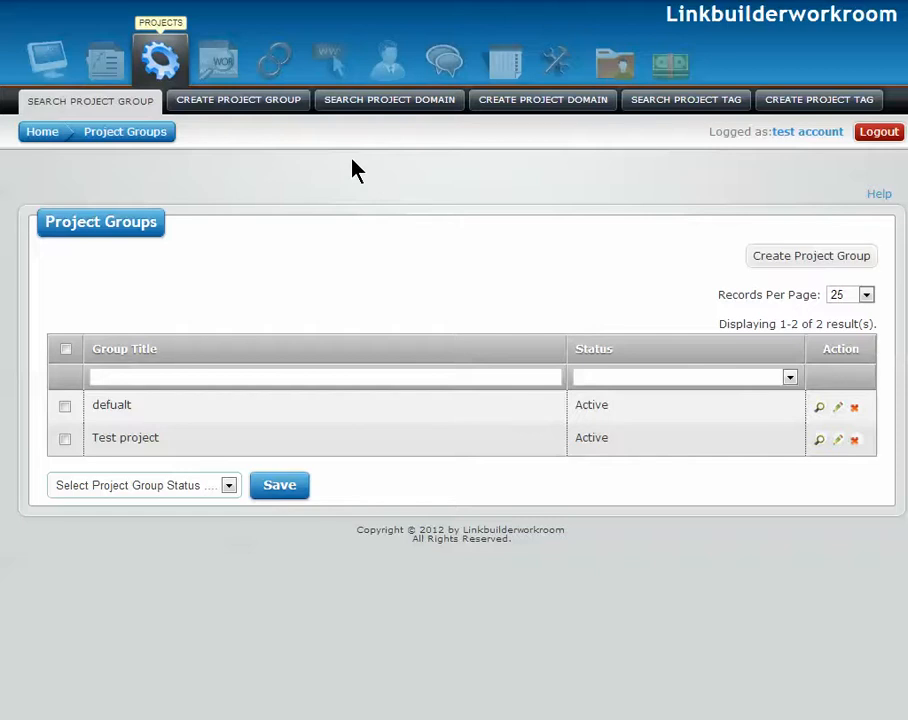
# Create a project group titled "Project test" with the status Active.
pyautogui.click(770, 262)
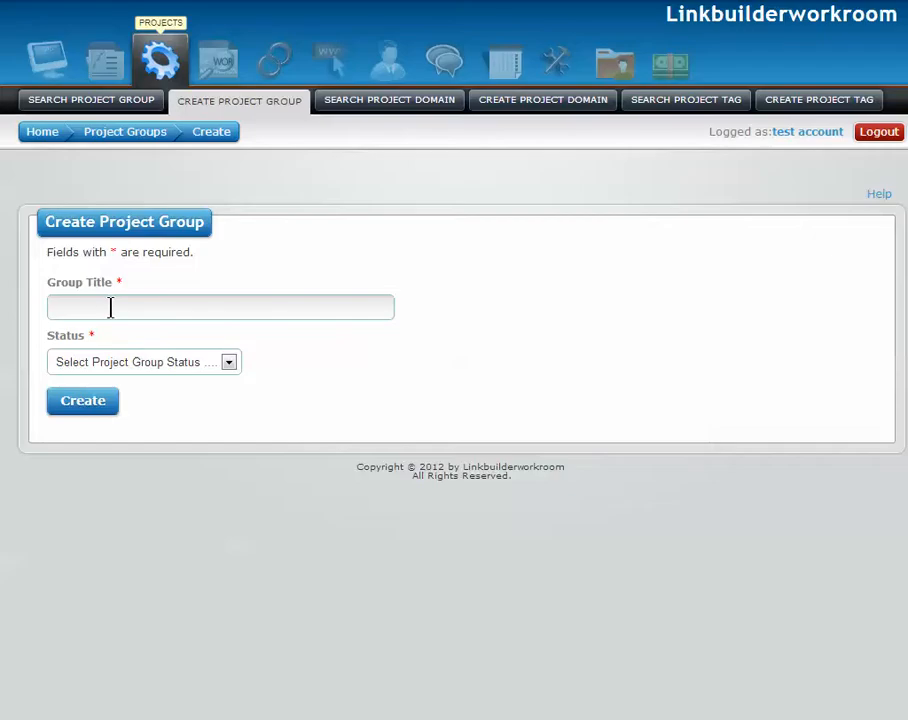
pyautogui.click(110, 307)
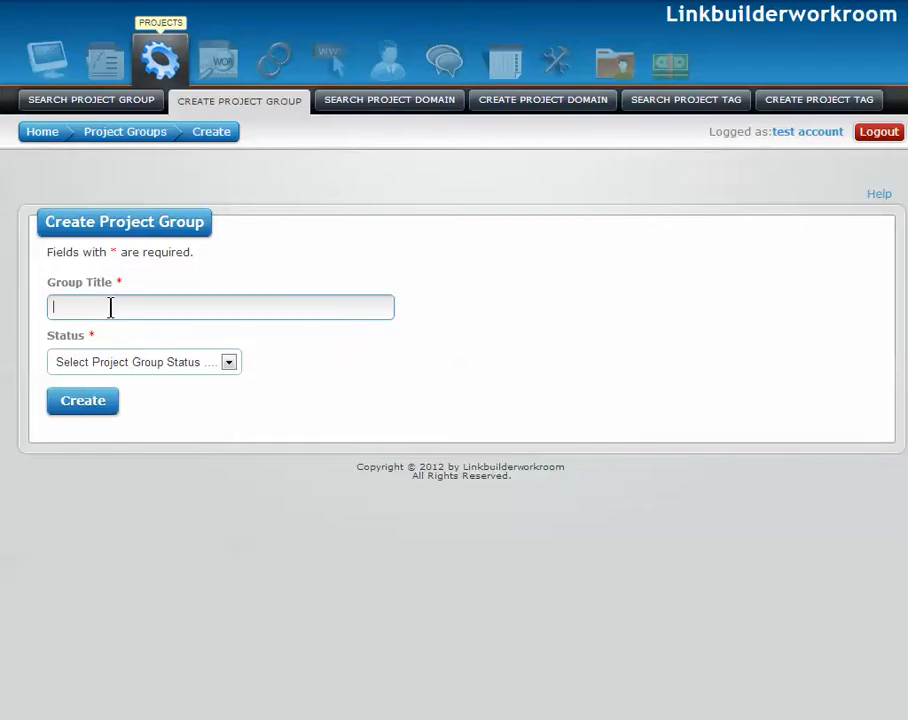
pyautogui.write('Project test')
pyautogui.click(229, 363)
pyautogui.click(224, 399)
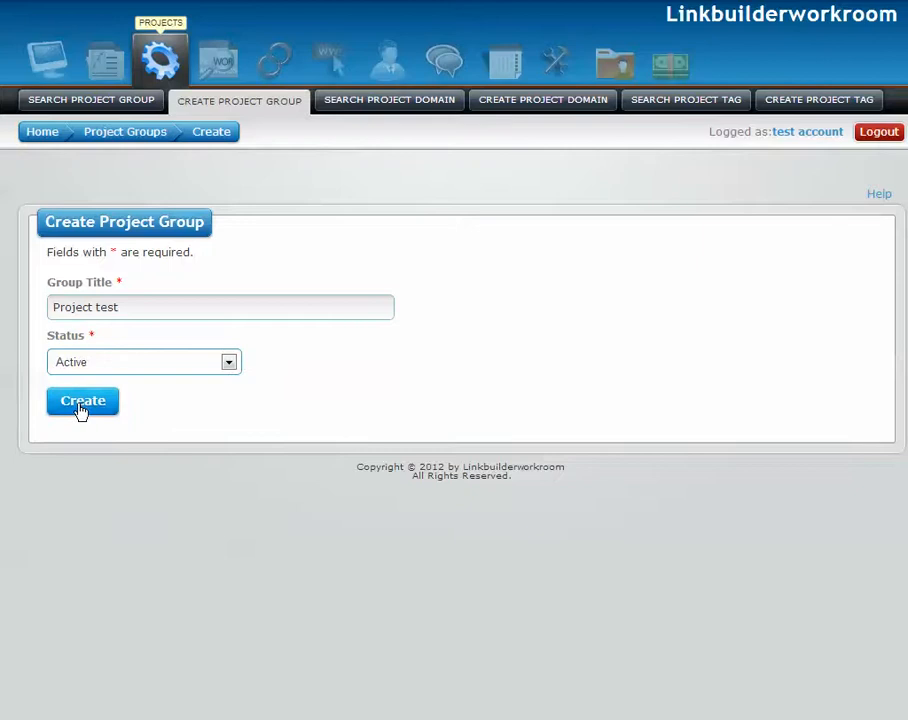
pyautogui.click(81, 405)
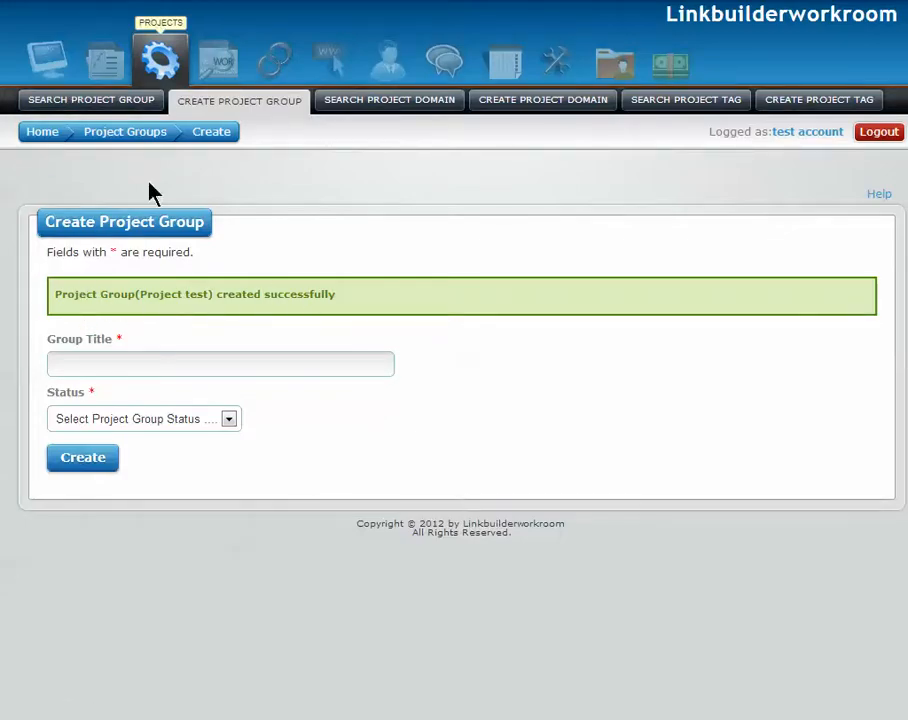
# Open the Project test group for editing from the project group list and review its available statuses.
pyautogui.click(105, 102)
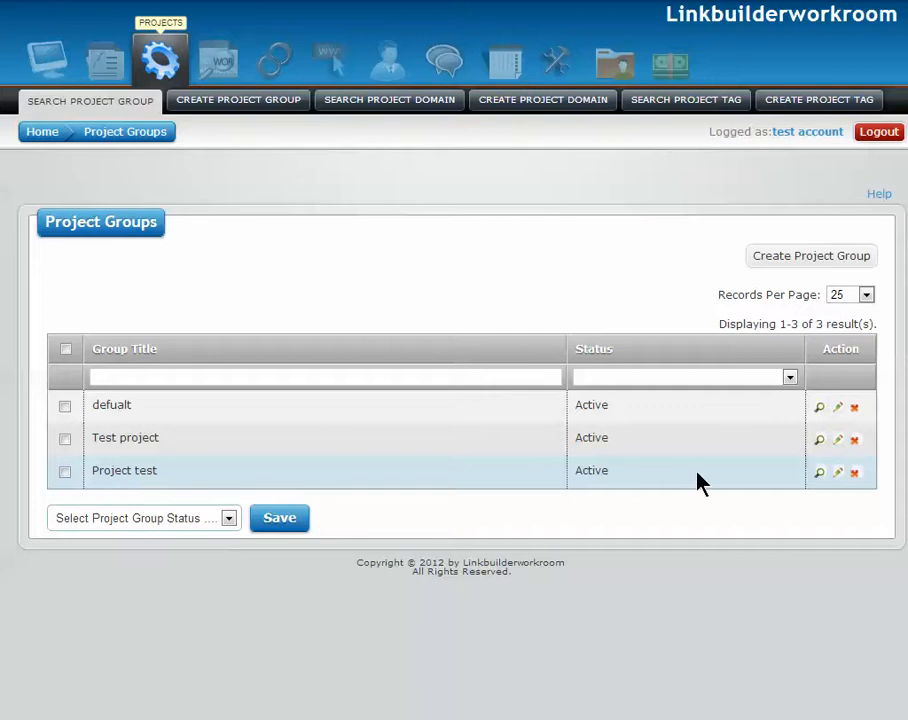
pyautogui.click(840, 477)
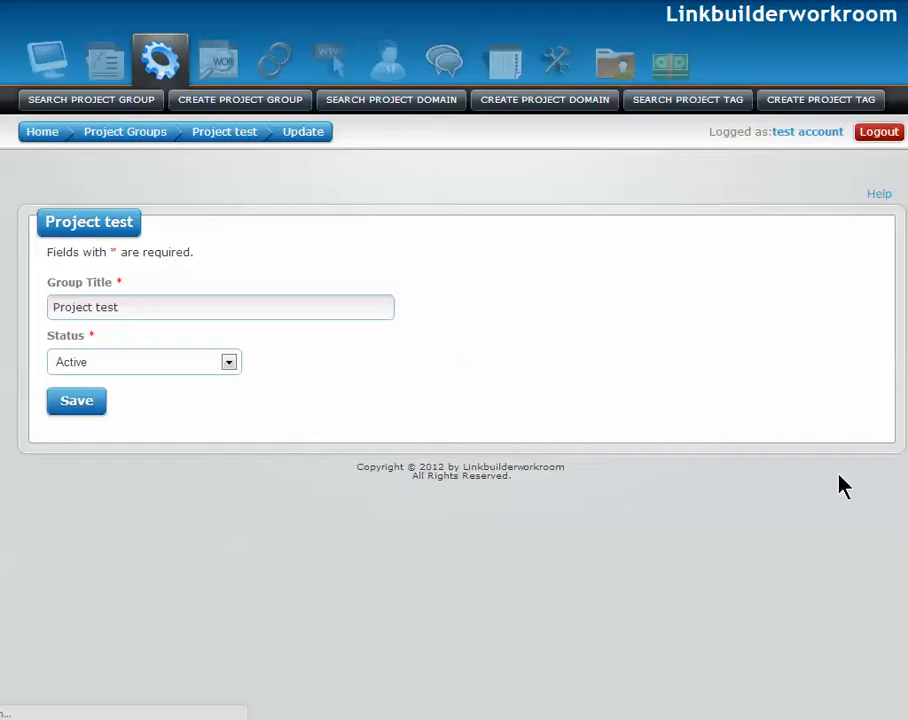
pyautogui.click(104, 362)
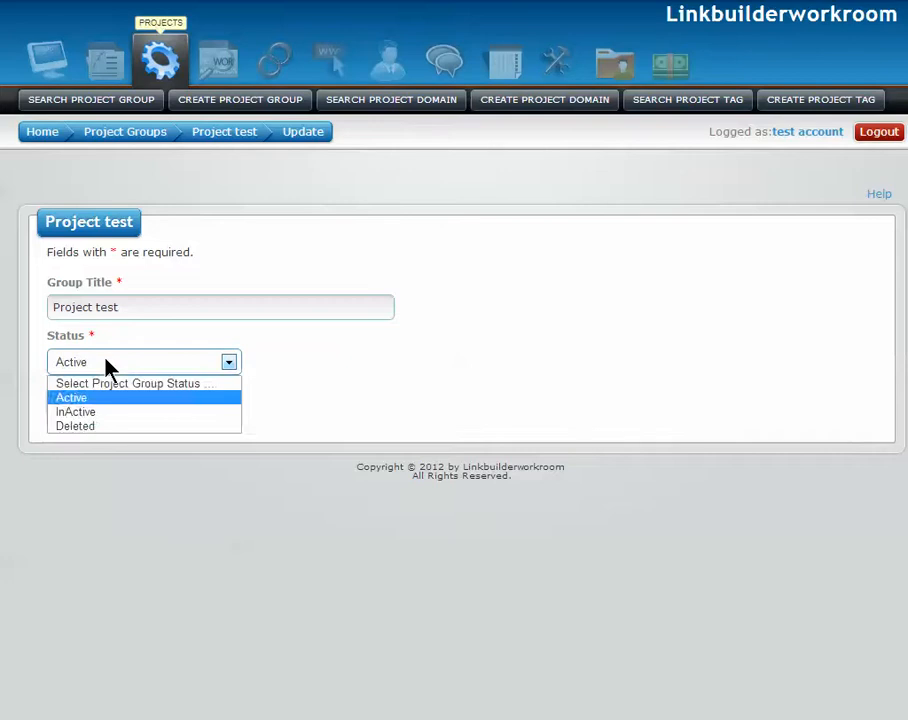
pyautogui.click(108, 368)
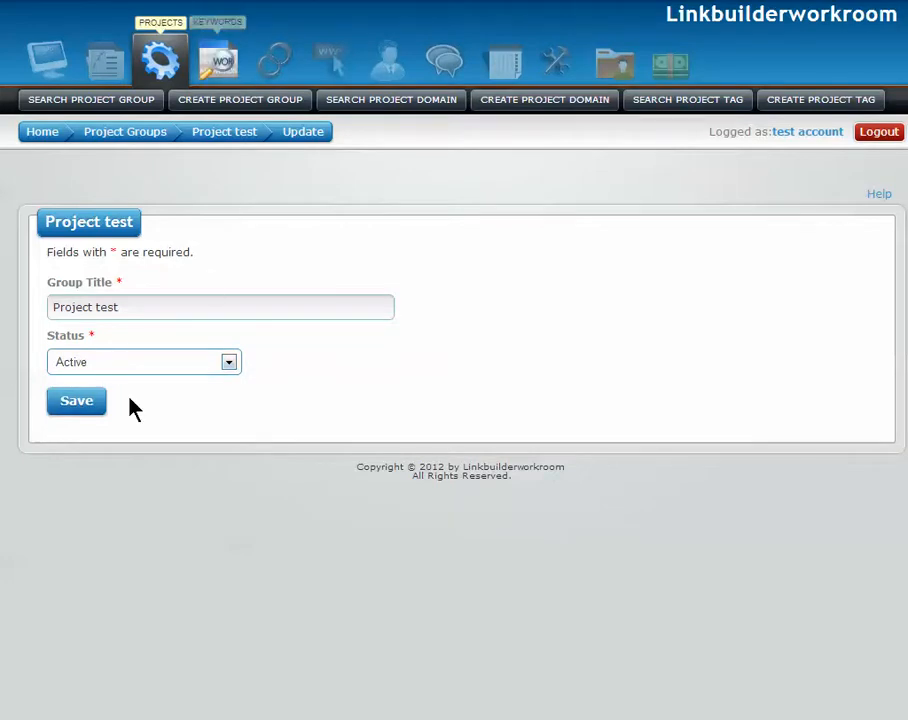
pyautogui.click(251, 106)
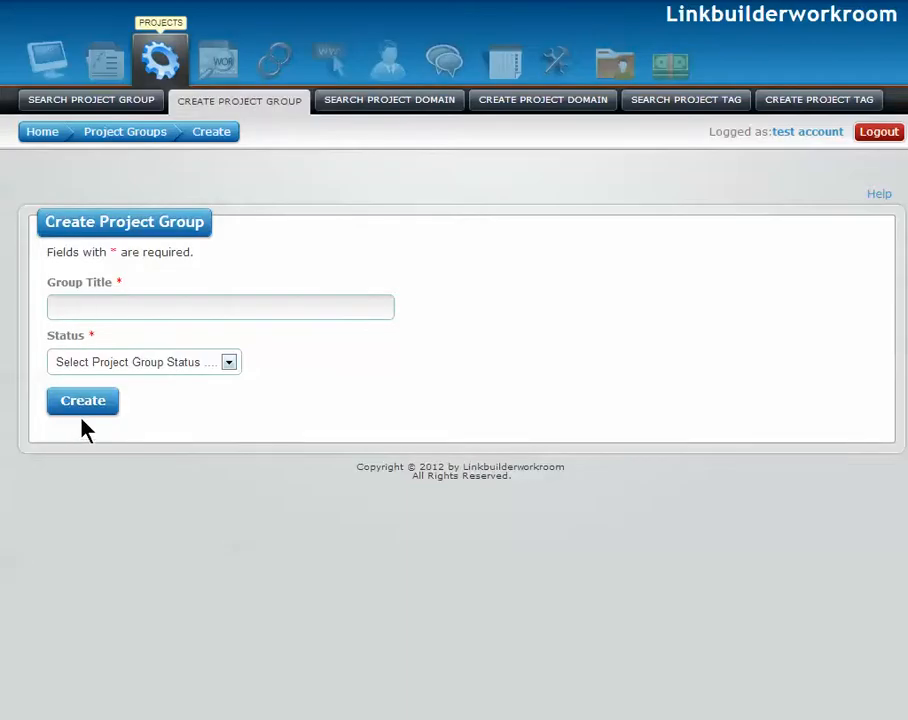
pyautogui.click(380, 110)
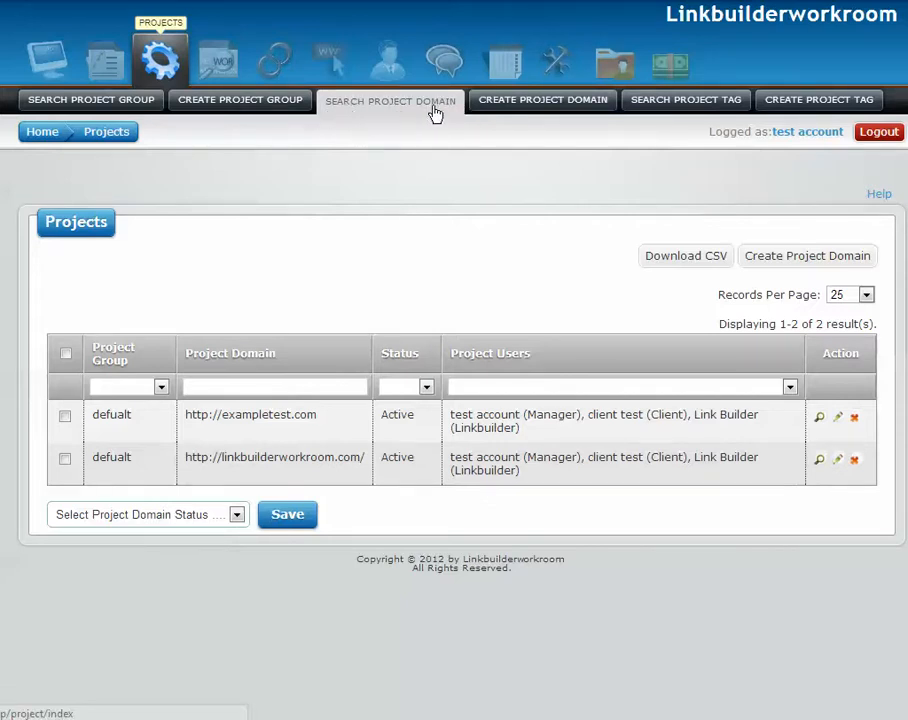
pyautogui.click(838, 420)
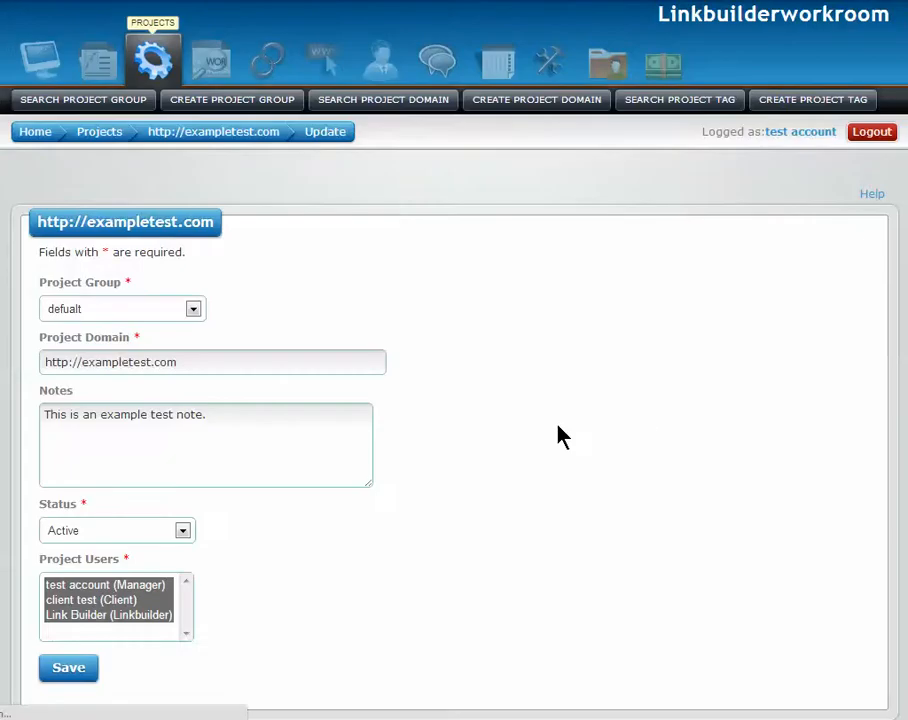
pyautogui.scroll(-1, 418, 528)
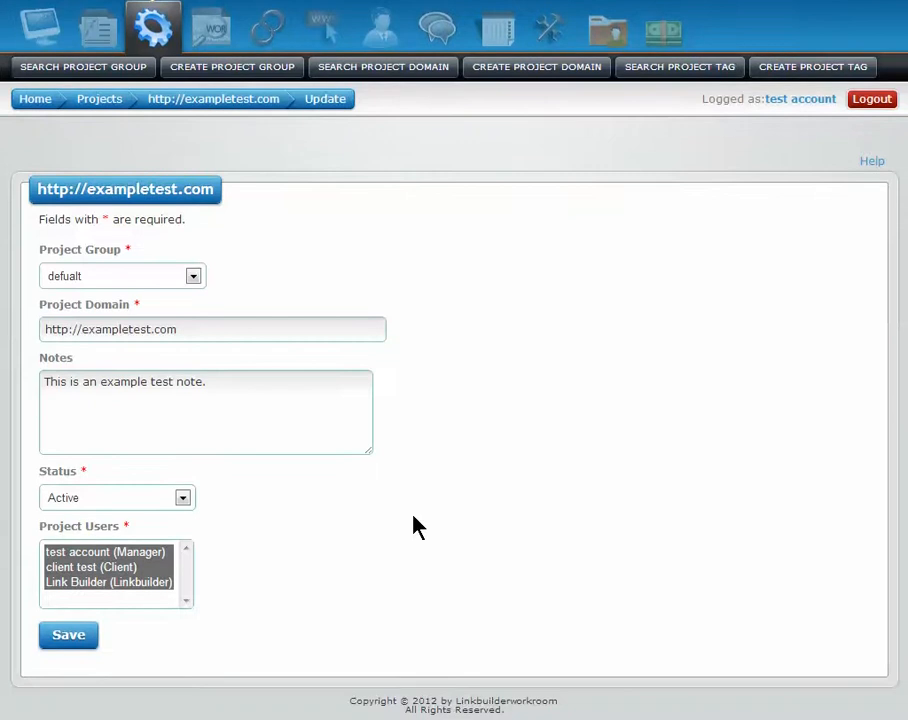
pyautogui.click(136, 278)
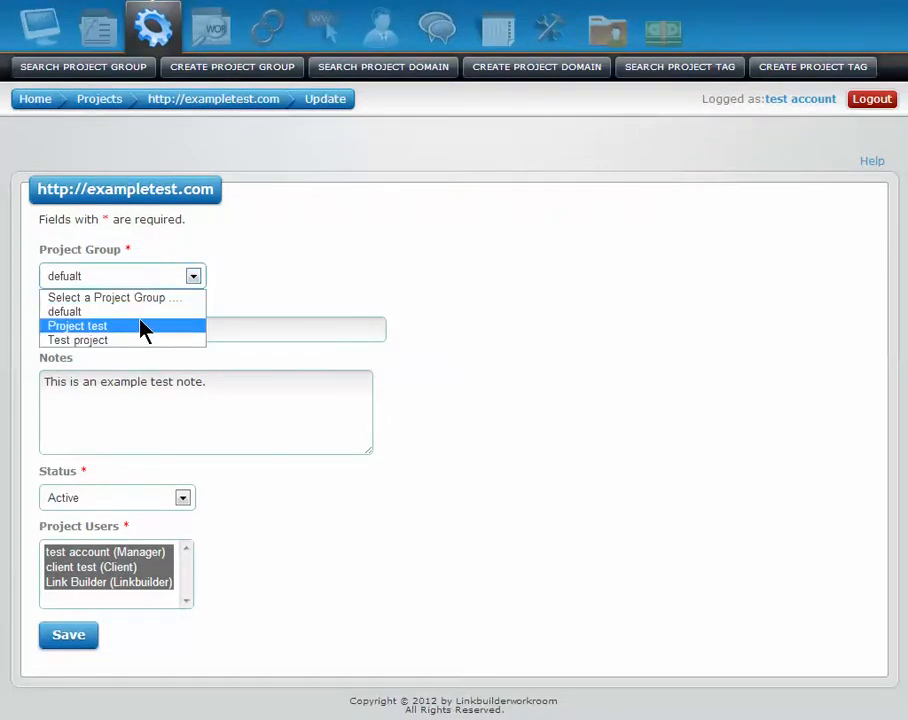
pyautogui.click(289, 252)
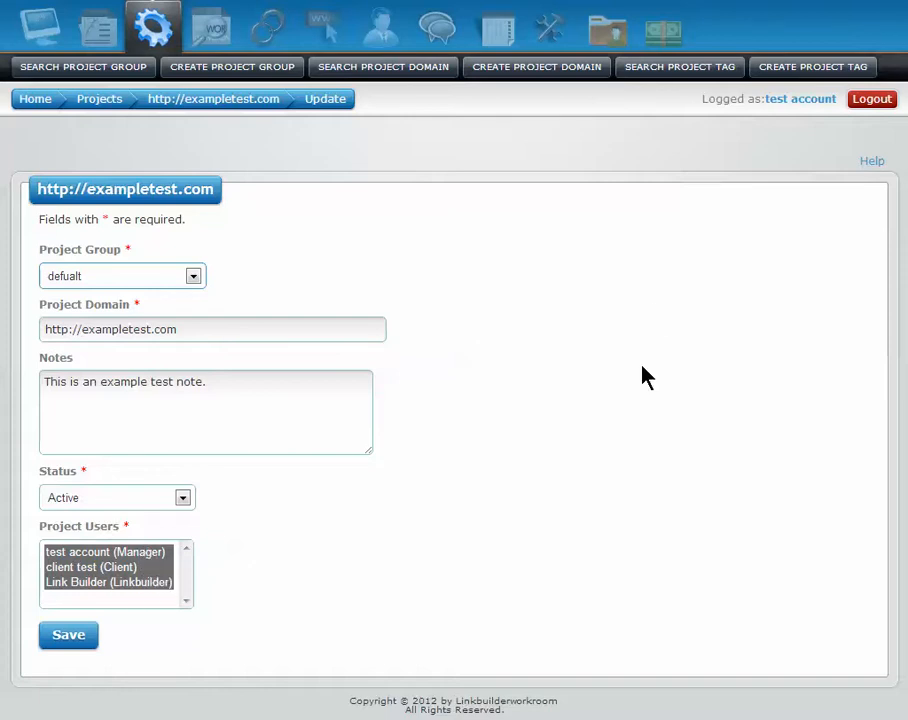
# Start a new project domain from the project domain list and assign it to the Test project group.
pyautogui.click(371, 68)
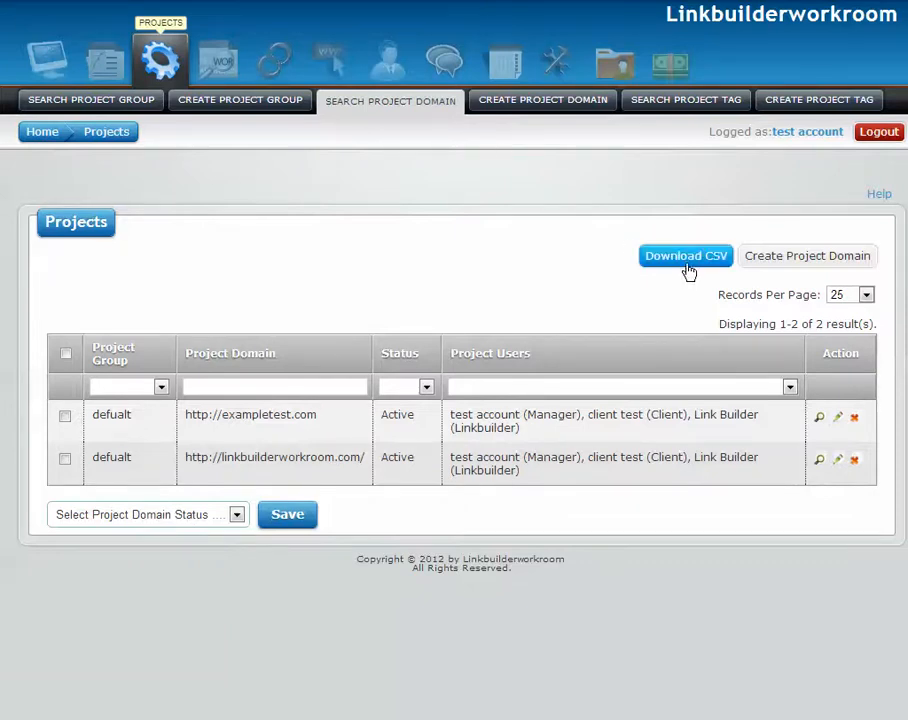
pyautogui.click(775, 259)
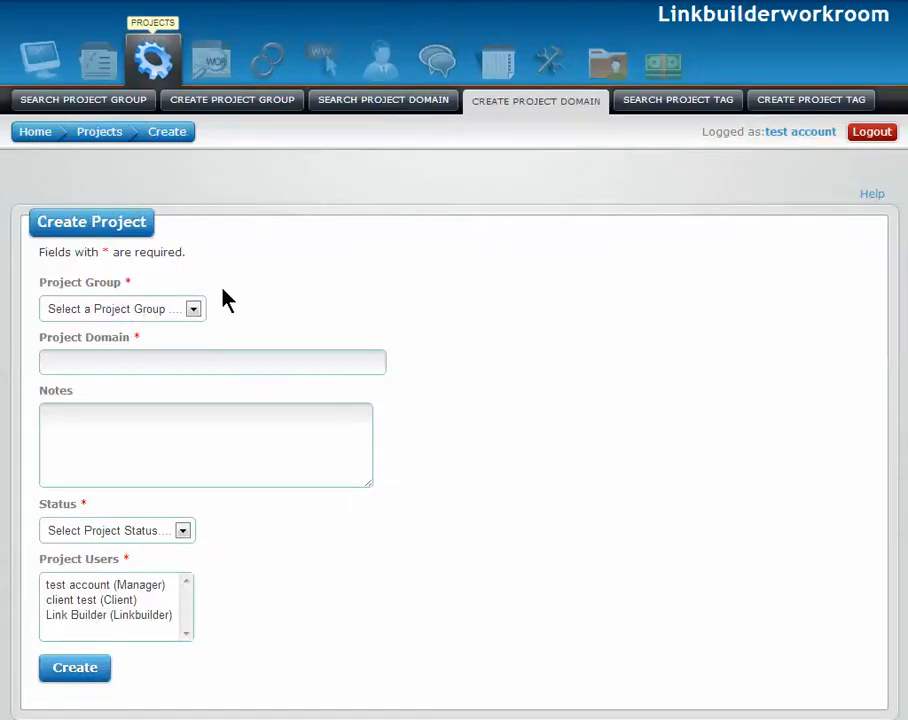
pyautogui.click(194, 312)
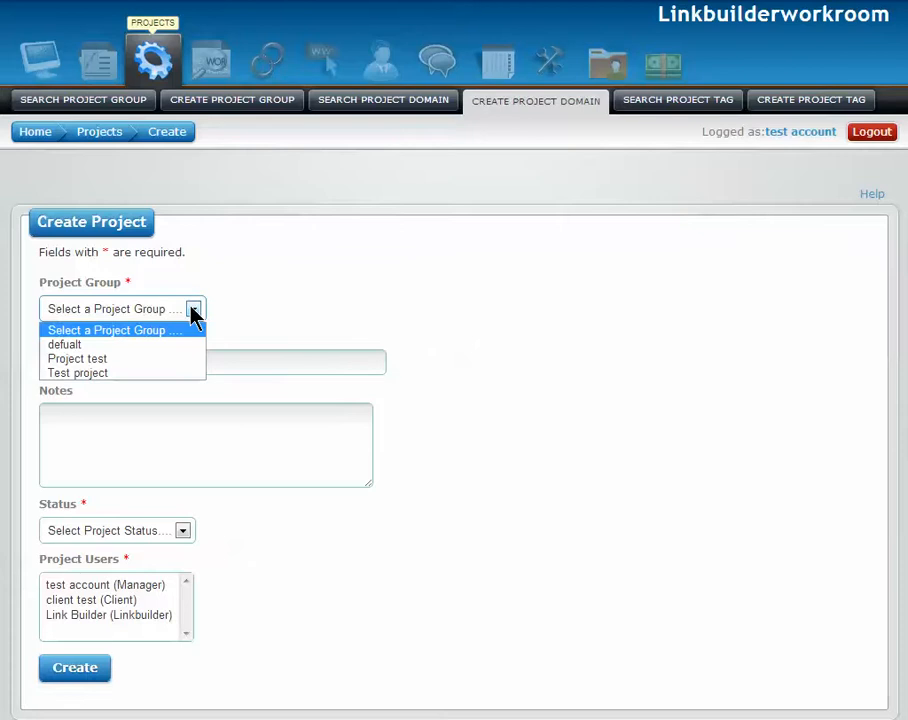
pyautogui.click(177, 373)
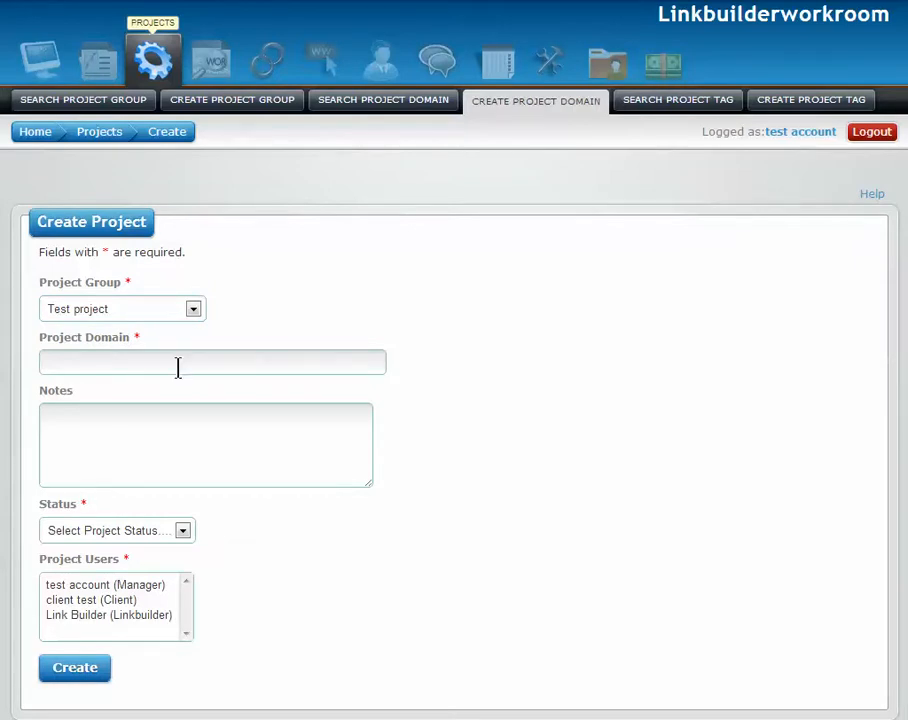
pyautogui.click(122, 360)
pyautogui.rightClick(119, 366)
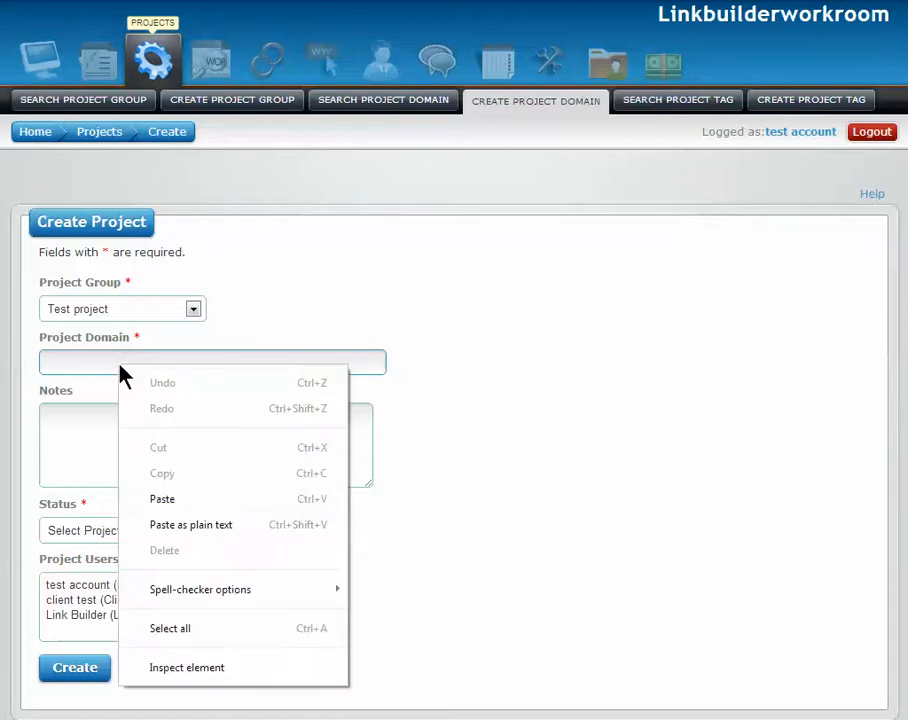
pyautogui.click(155, 498)
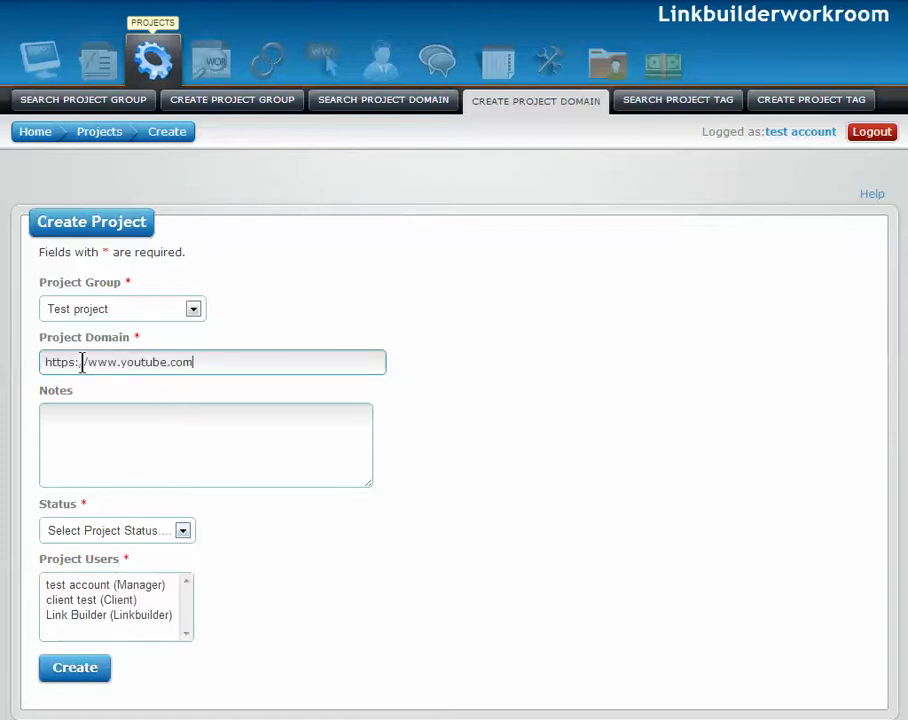
pyautogui.moveTo(118, 362); pyautogui.dragTo(40, 362)
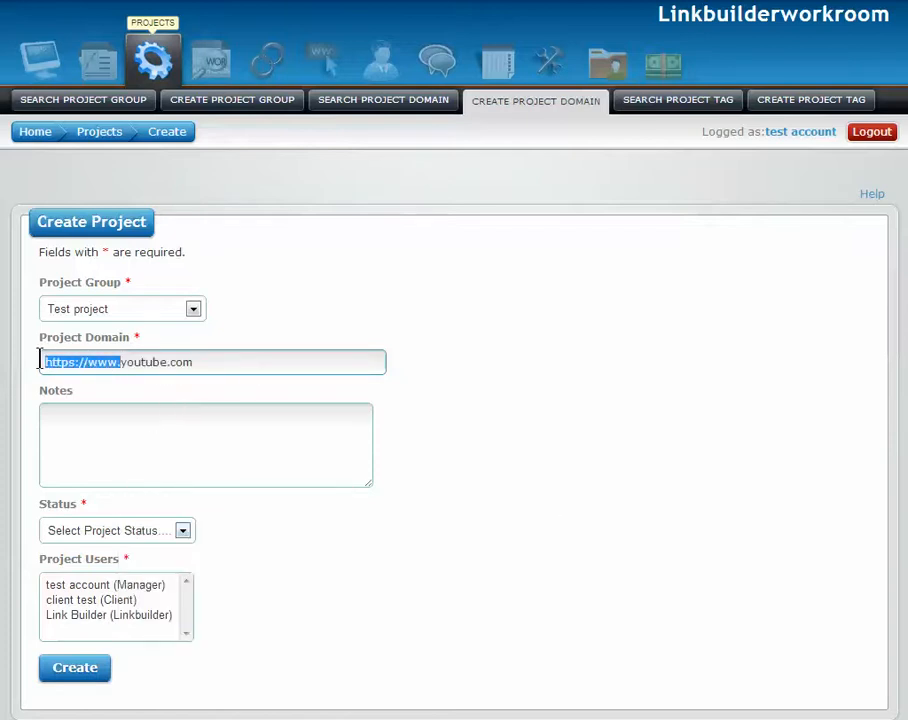
pyautogui.press('BackSpace')
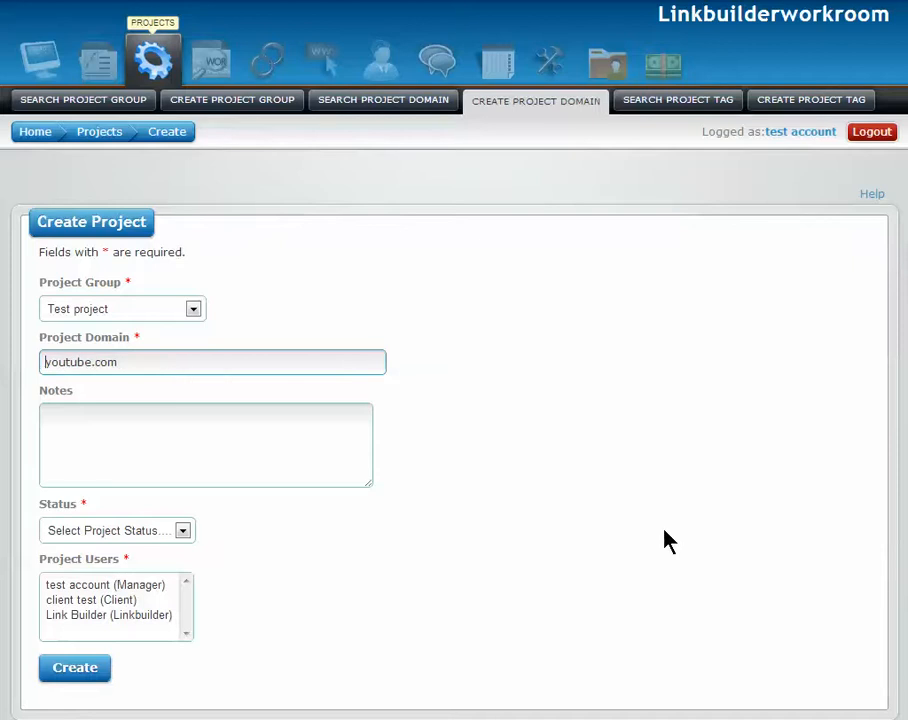
# Add the note "This is for a test" to the project and set its status to Active.
pyautogui.click(90, 444)
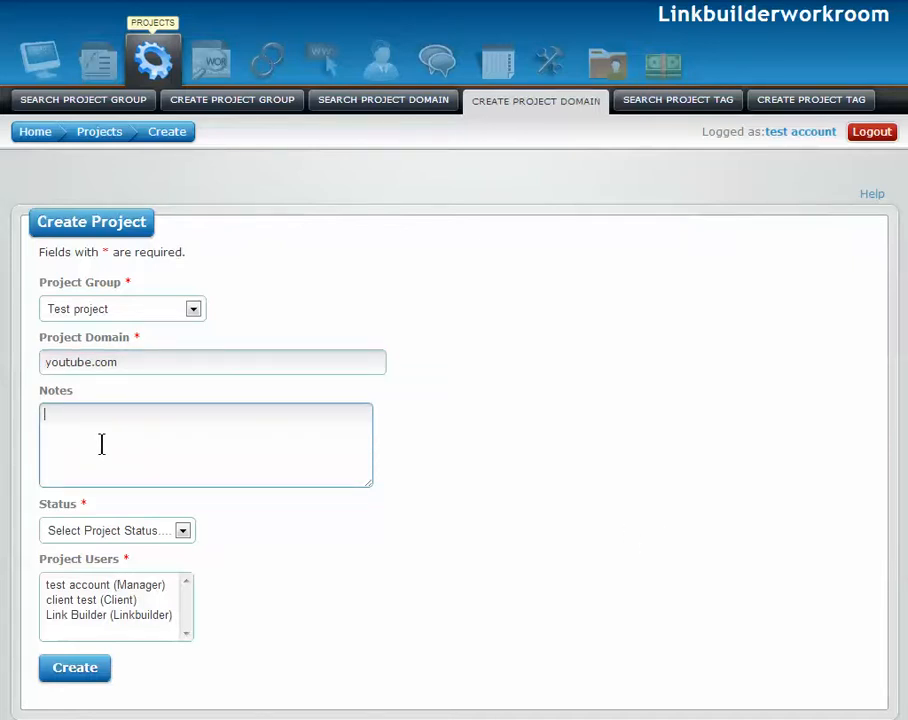
pyautogui.write('This is for a test')
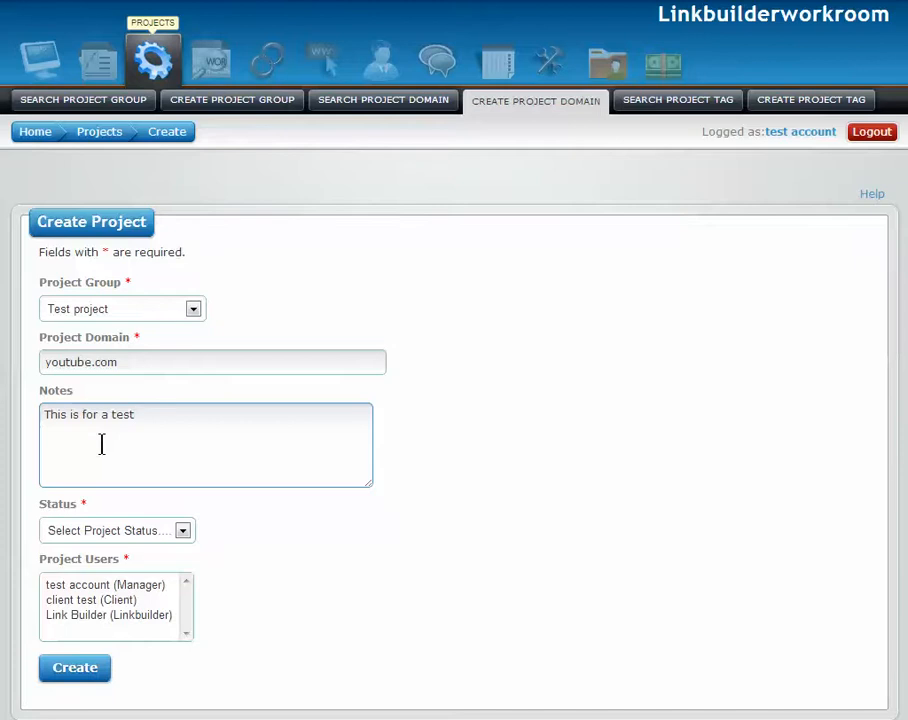
pyautogui.click(182, 533)
pyautogui.click(174, 566)
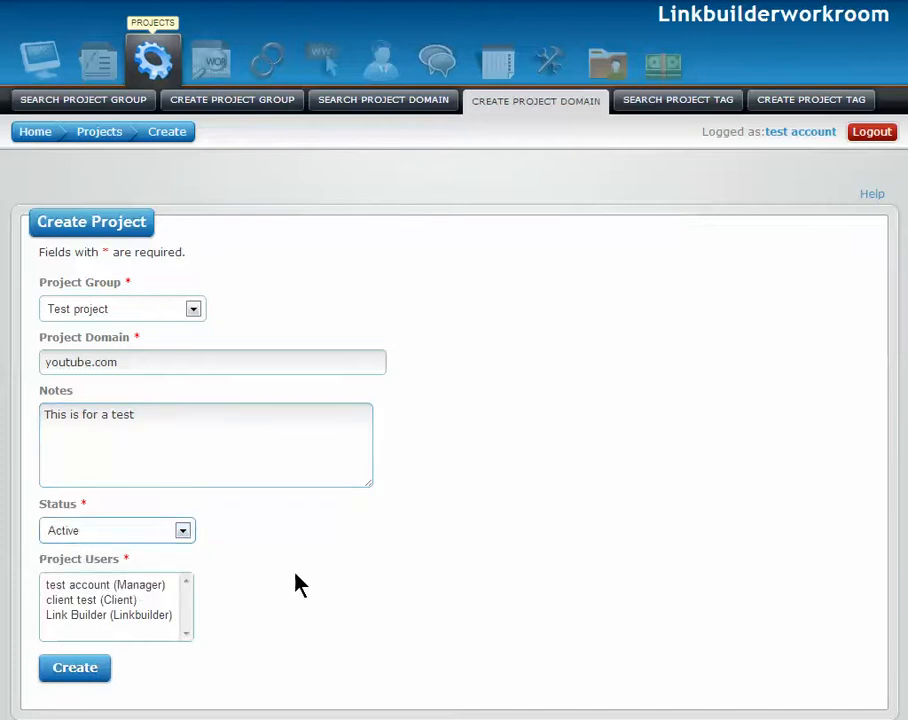
# Assign the manager and link builder accounts as project users and submit the new project.
pyautogui.scroll(-1, 298, 586)
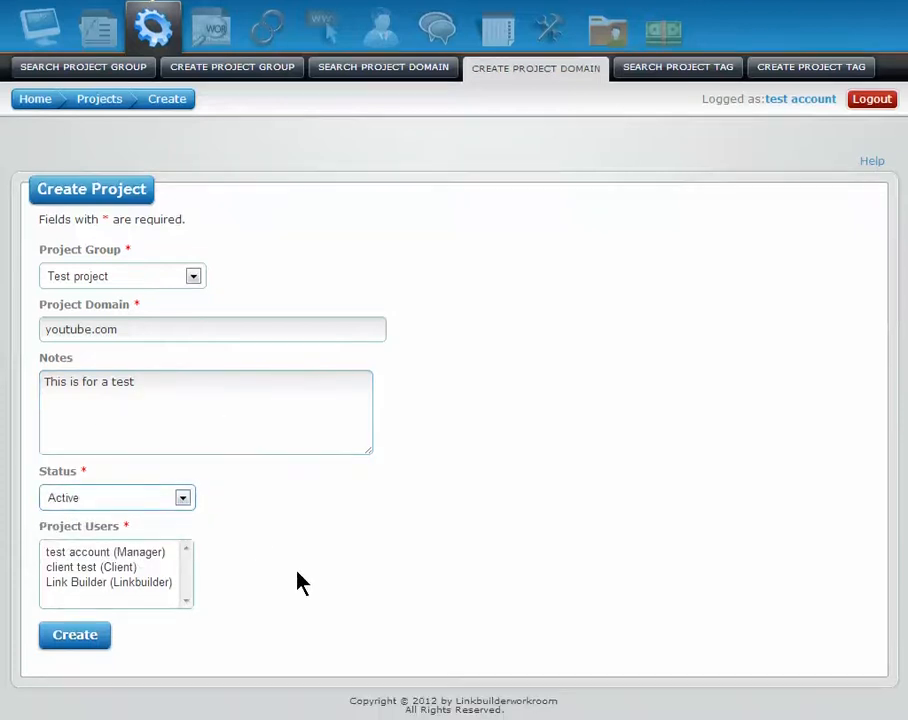
pyautogui.click(117, 551)
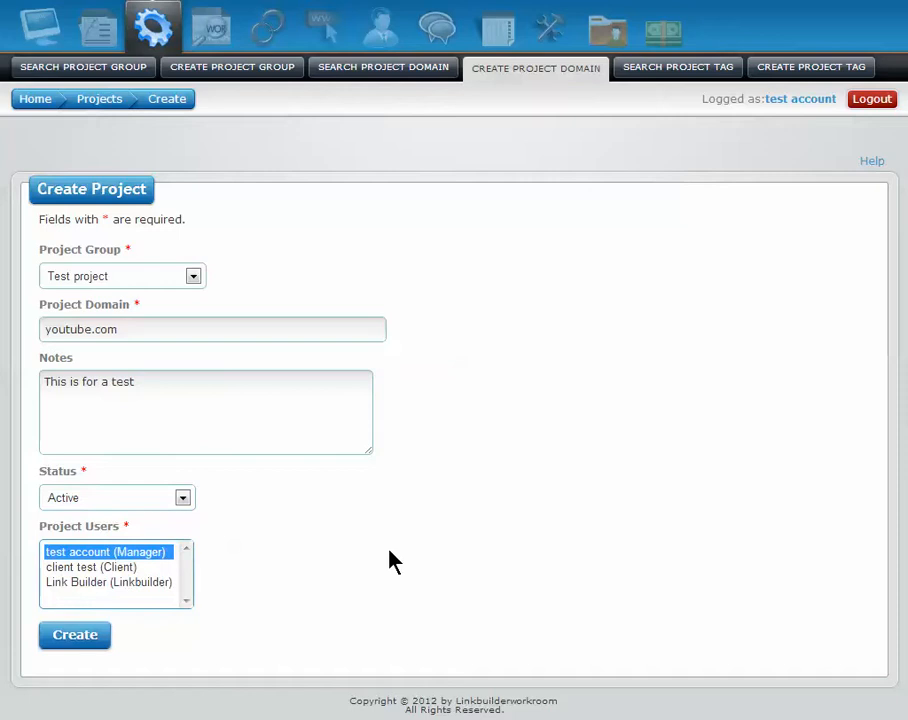
pyautogui.press('ctrl')
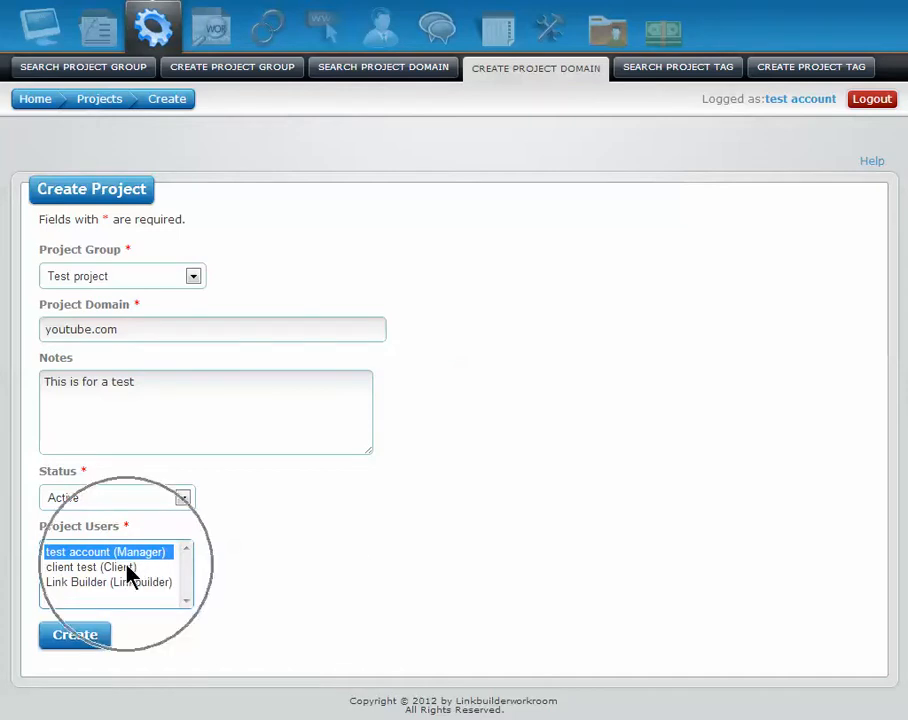
pyautogui.keyDown('ctrl'); pyautogui.click(140, 582); pyautogui.keyUp('ctrl')
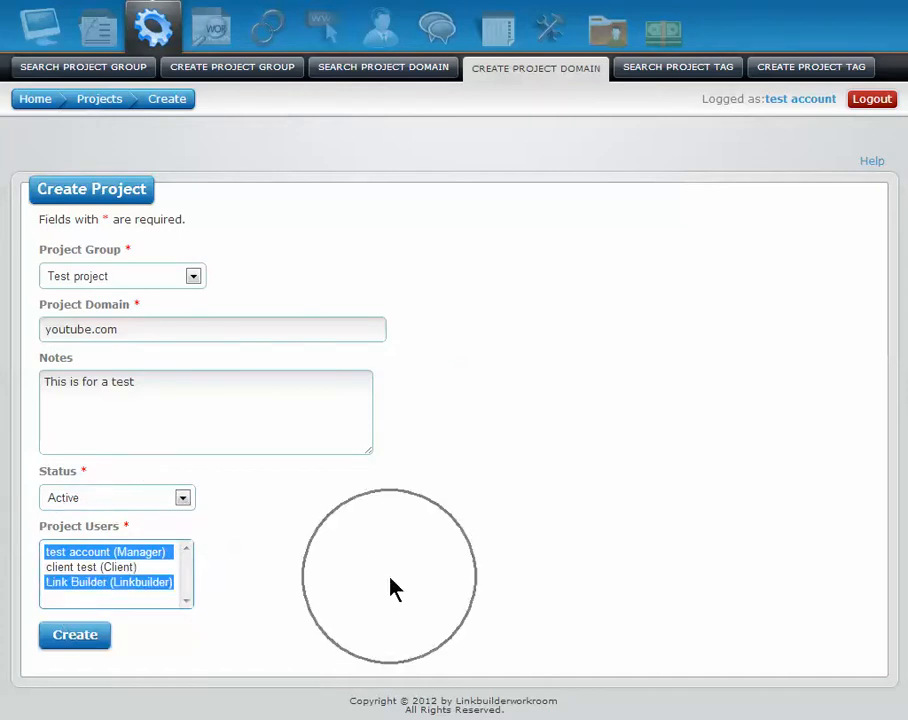
pyautogui.click(85, 633)
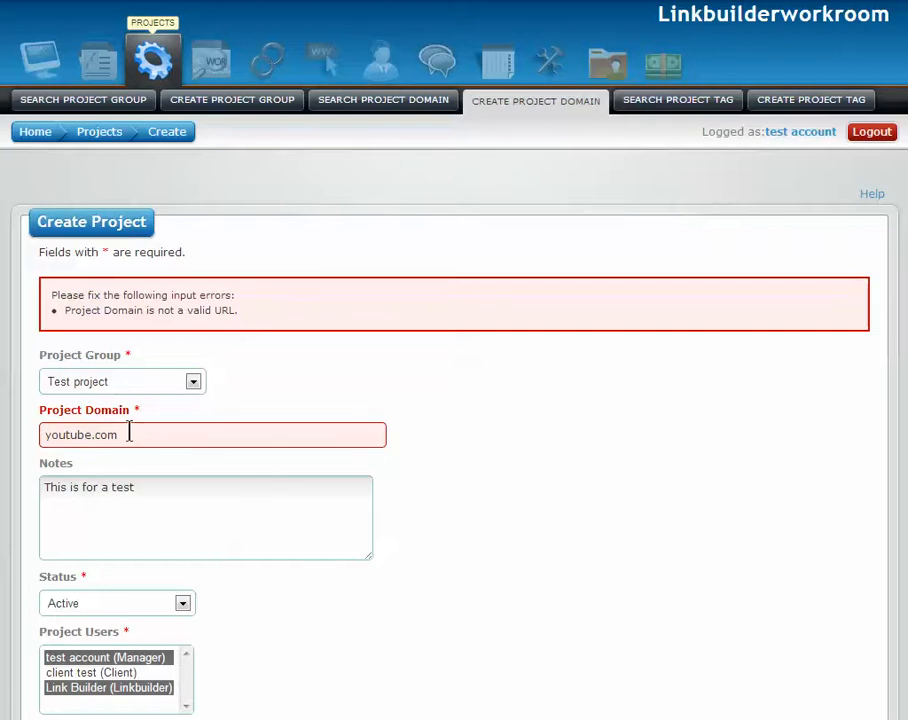
pyautogui.moveTo(130, 432); pyautogui.dragTo(45, 432)
pyautogui.press('cmd+c')
pyautogui.rightClick(67, 433)
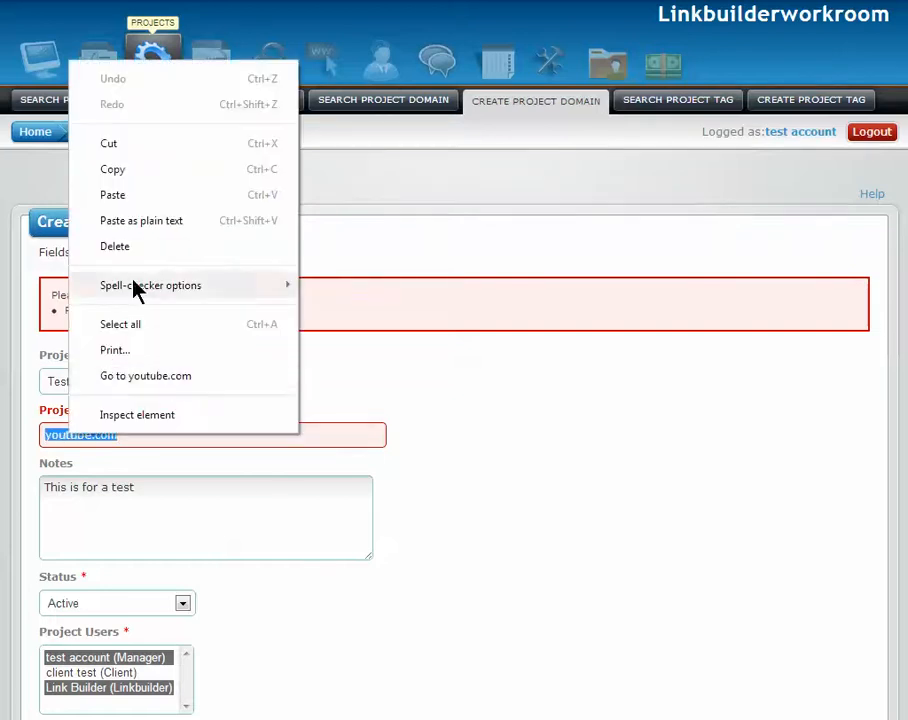
pyautogui.click(128, 195)
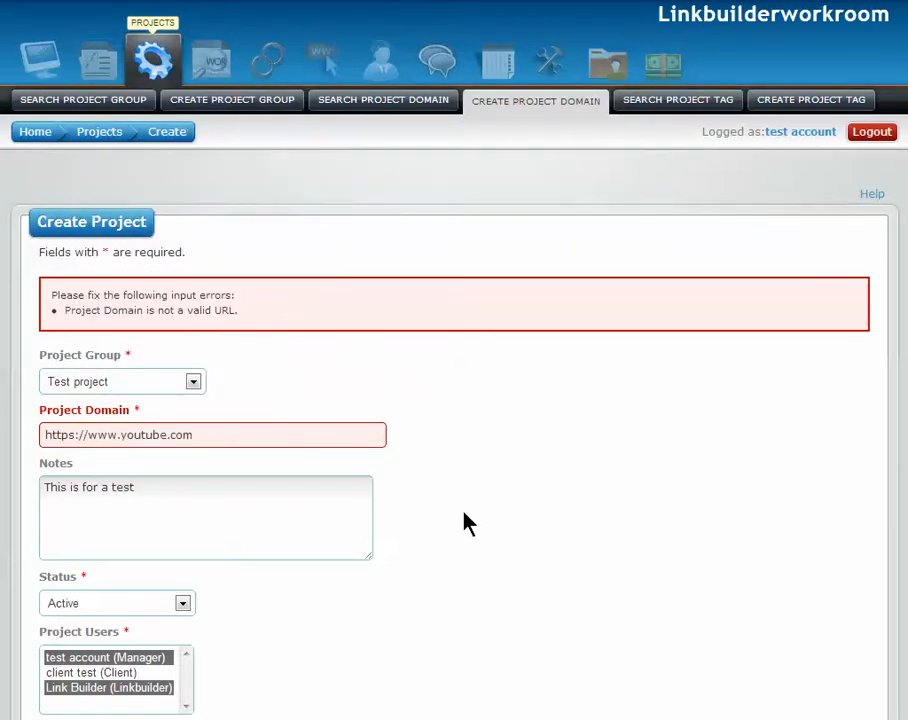
pyautogui.scroll(-2, 470, 523)
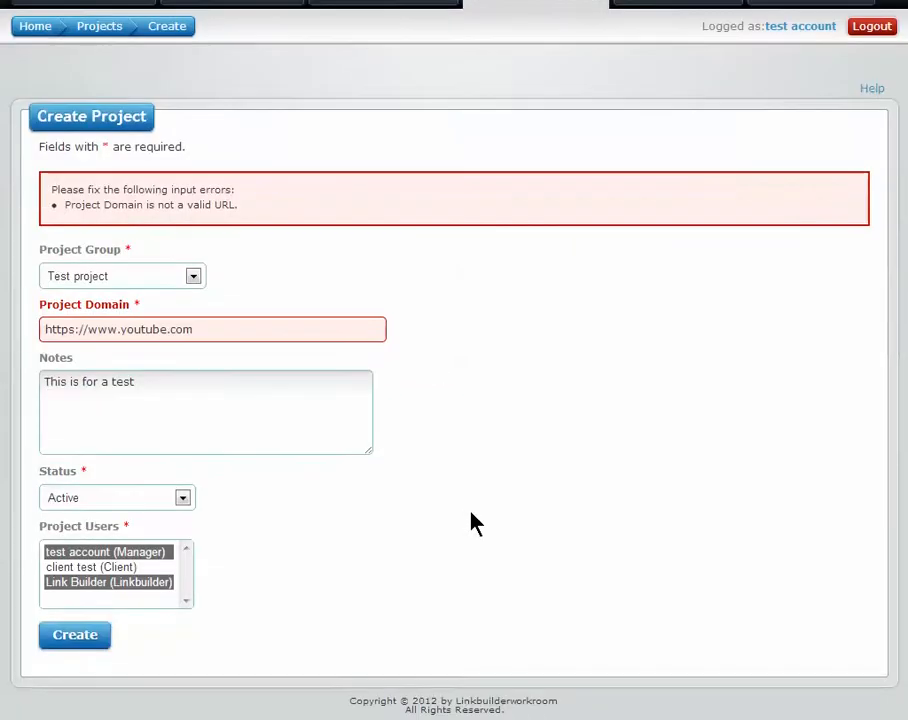
pyautogui.click(69, 645)
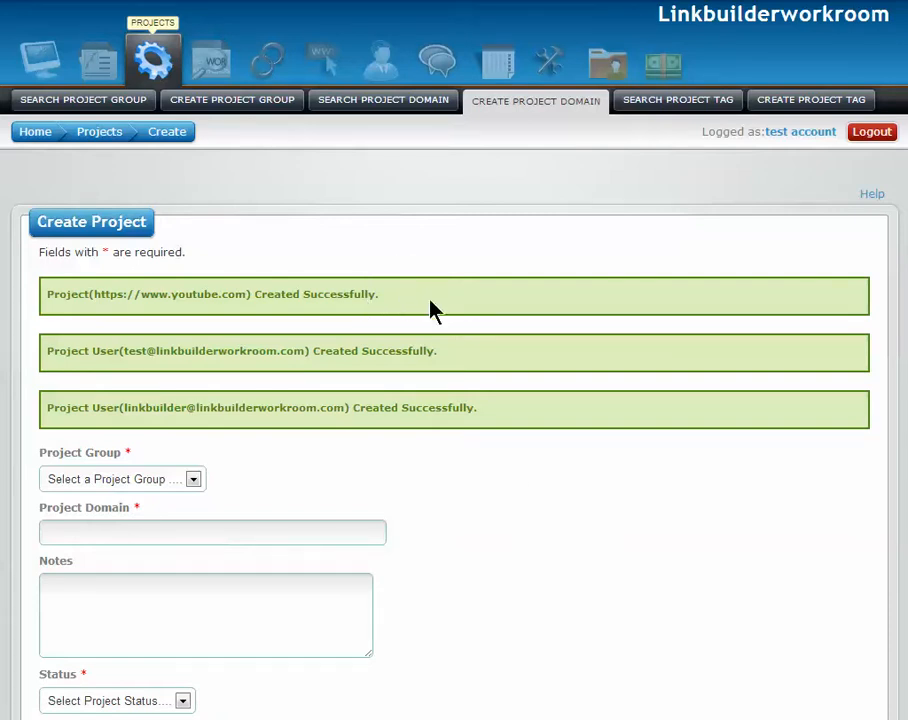
pyautogui.click(467, 355)
pyautogui.click(404, 112)
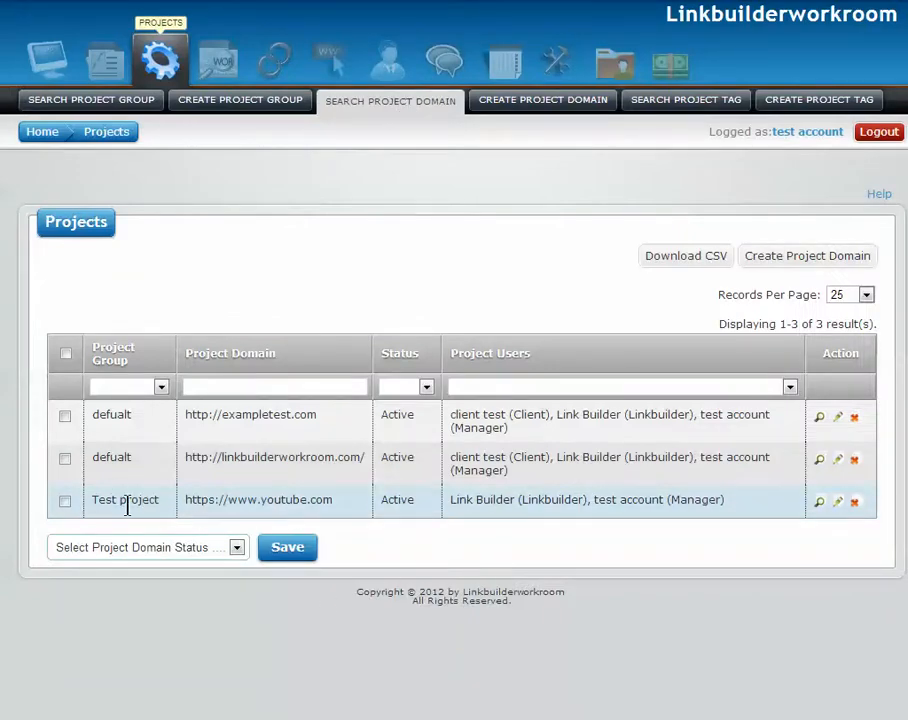
pyautogui.moveTo(92, 500); pyautogui.dragTo(166, 499)
pyautogui.moveTo(455, 499); pyautogui.dragTo(789, 503)
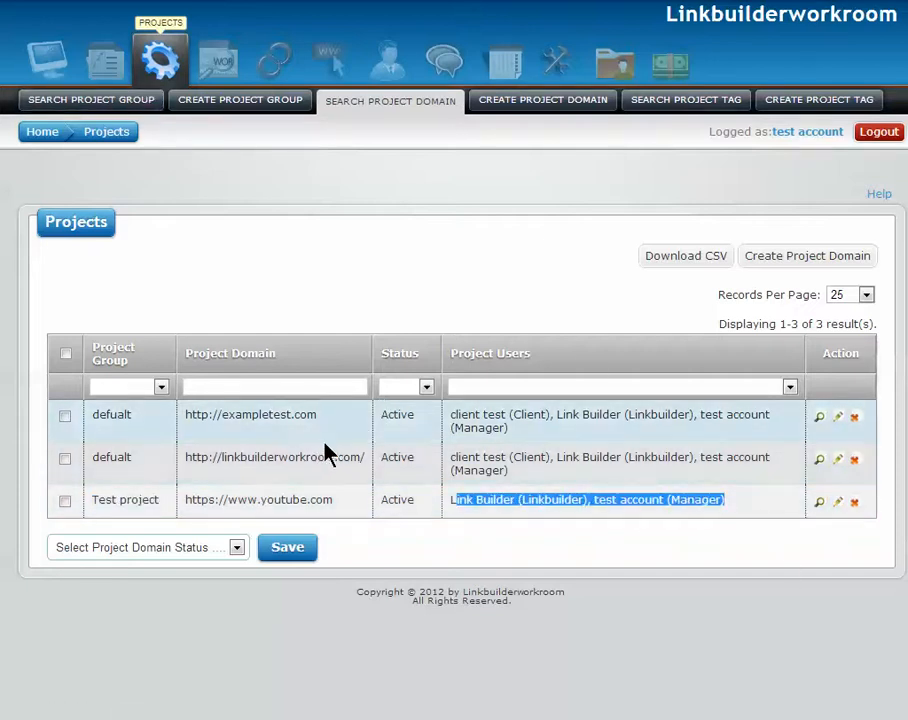
pyautogui.click(88, 104)
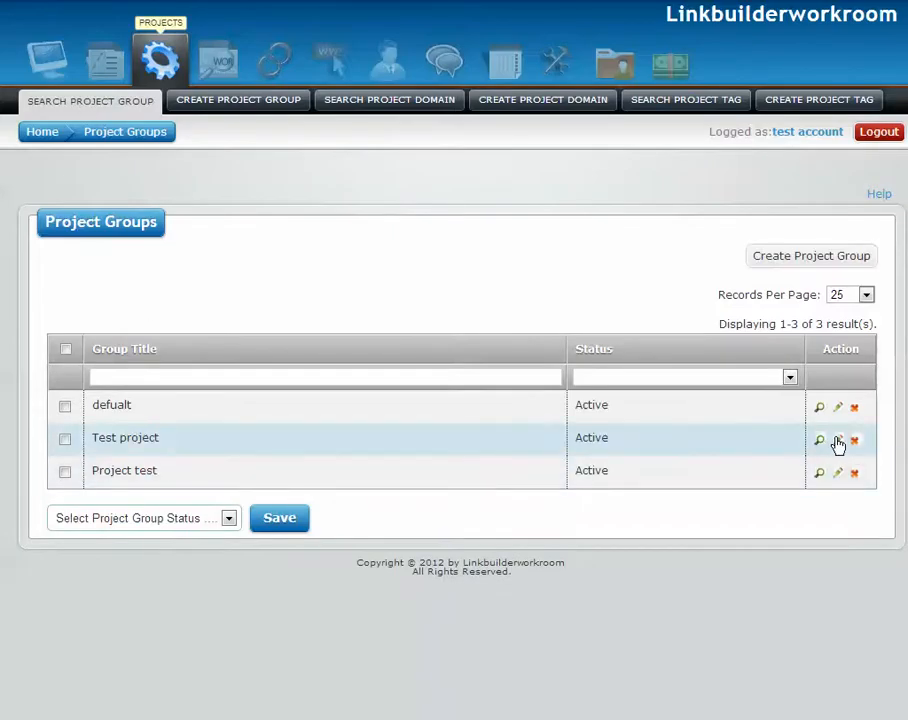
pyautogui.click(394, 108)
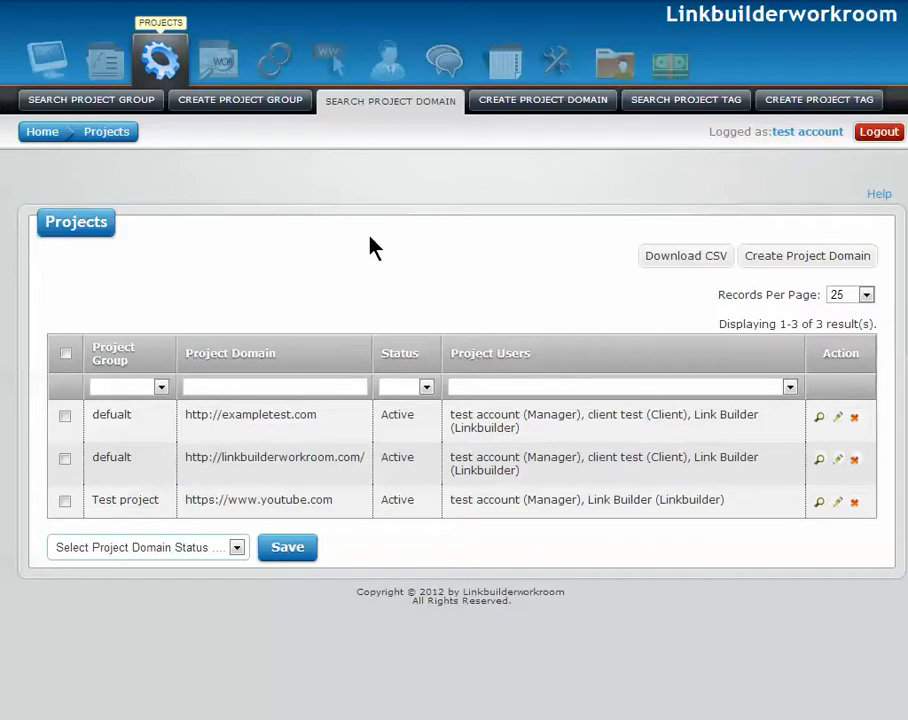
pyautogui.click(839, 462)
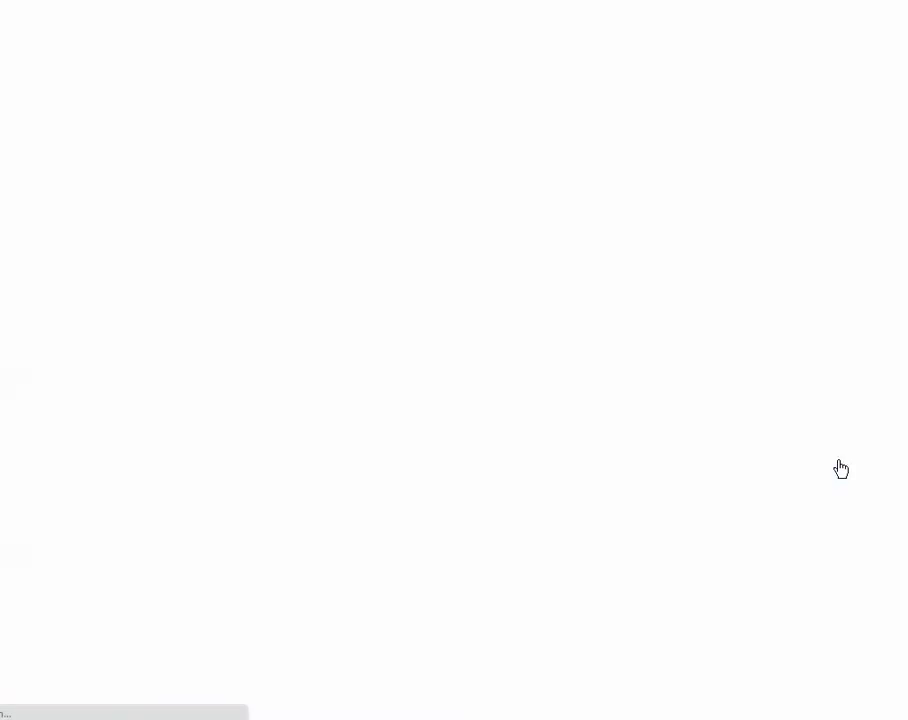
pyautogui.click(181, 534)
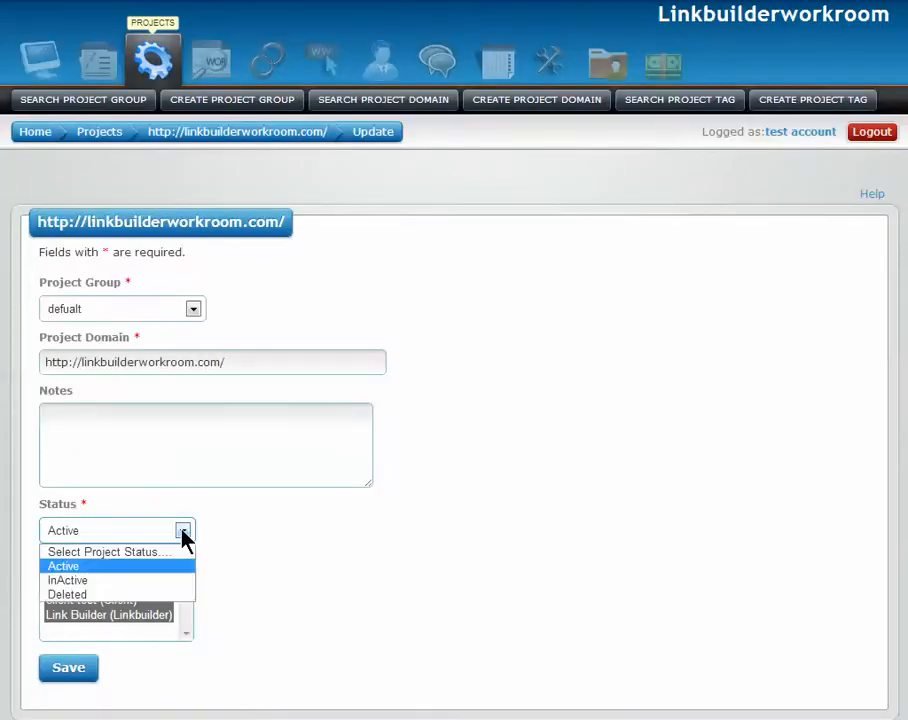
pyautogui.click(179, 597)
pyautogui.click(70, 670)
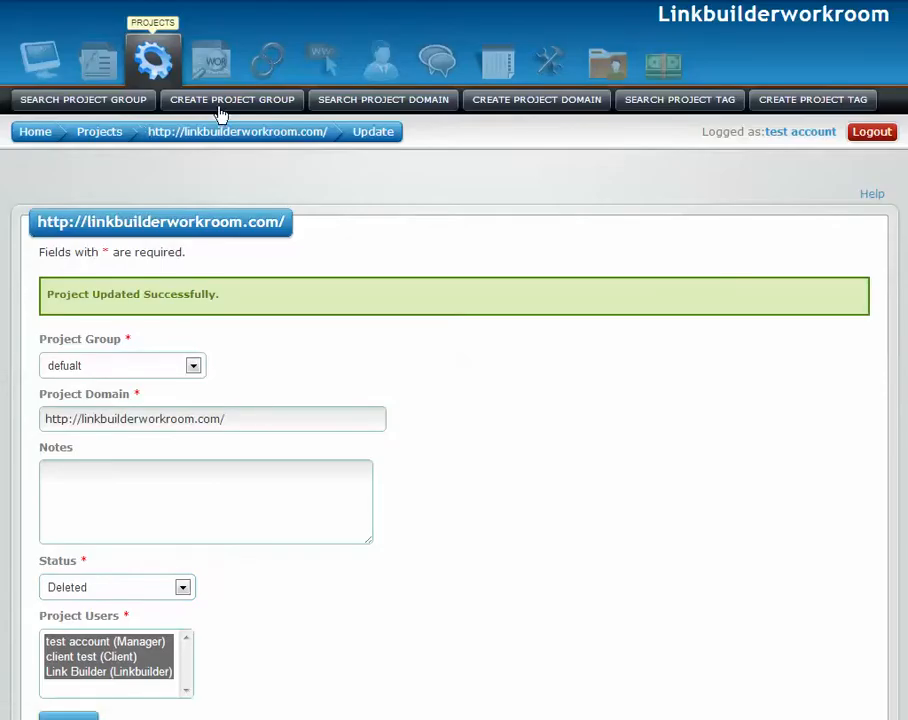
pyautogui.click(353, 103)
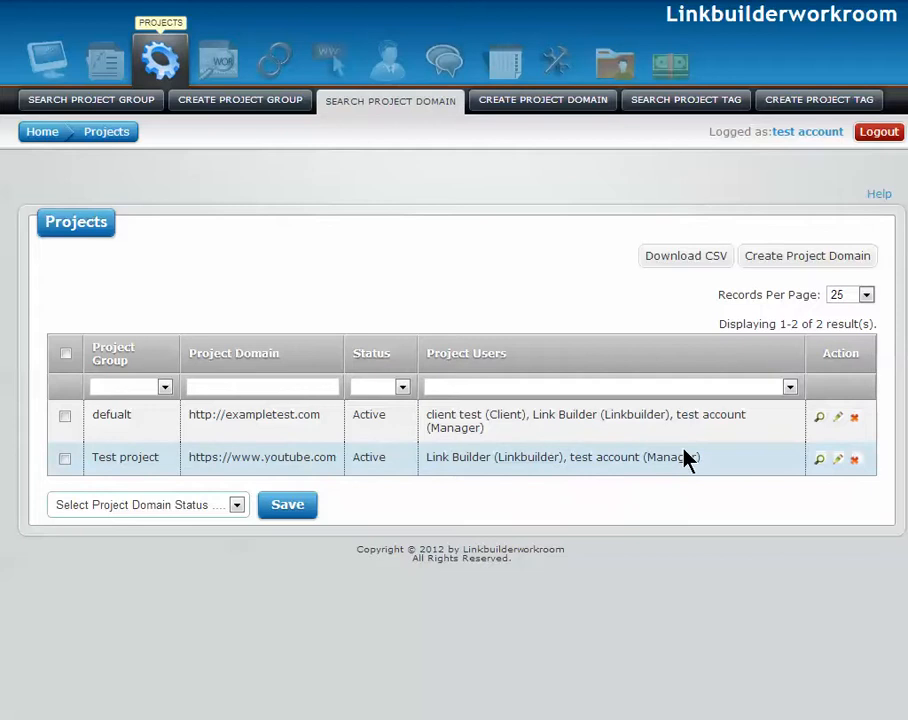
pyautogui.click(402, 388)
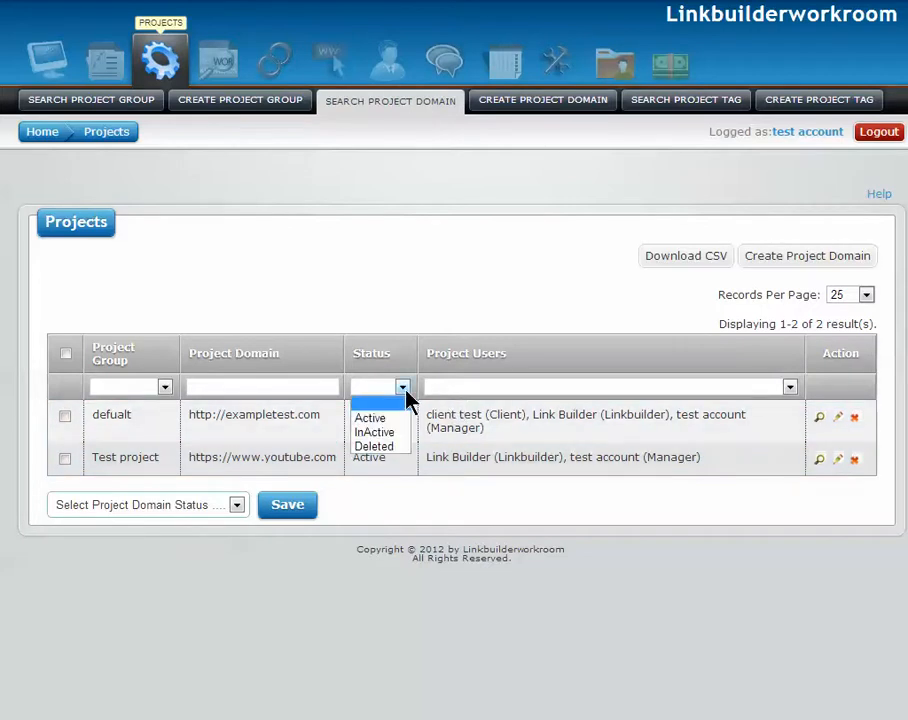
pyautogui.click(405, 446)
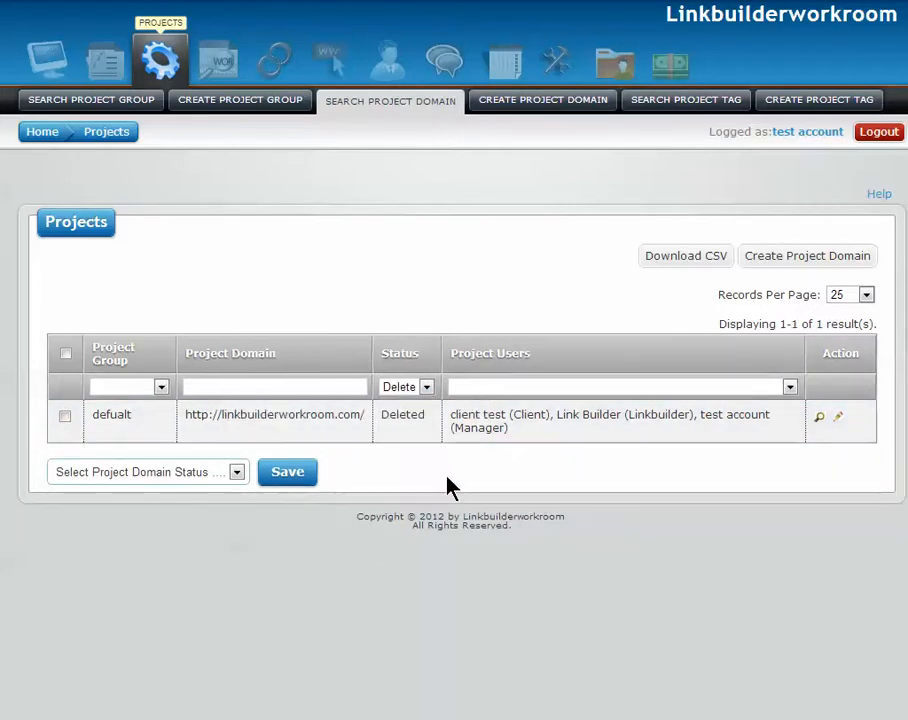
pyautogui.click(838, 416)
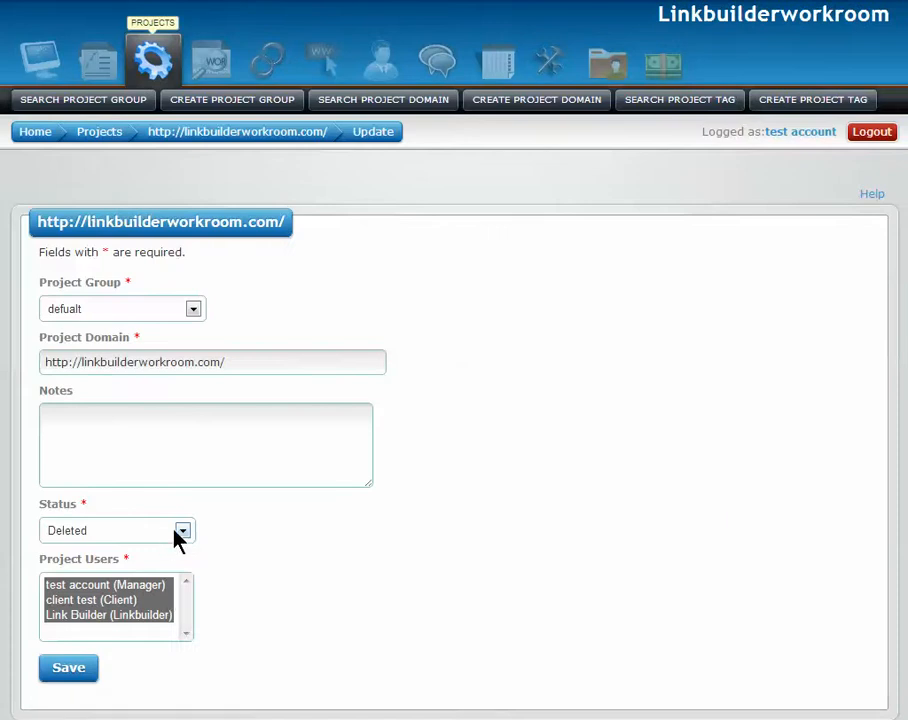
pyautogui.click(182, 531)
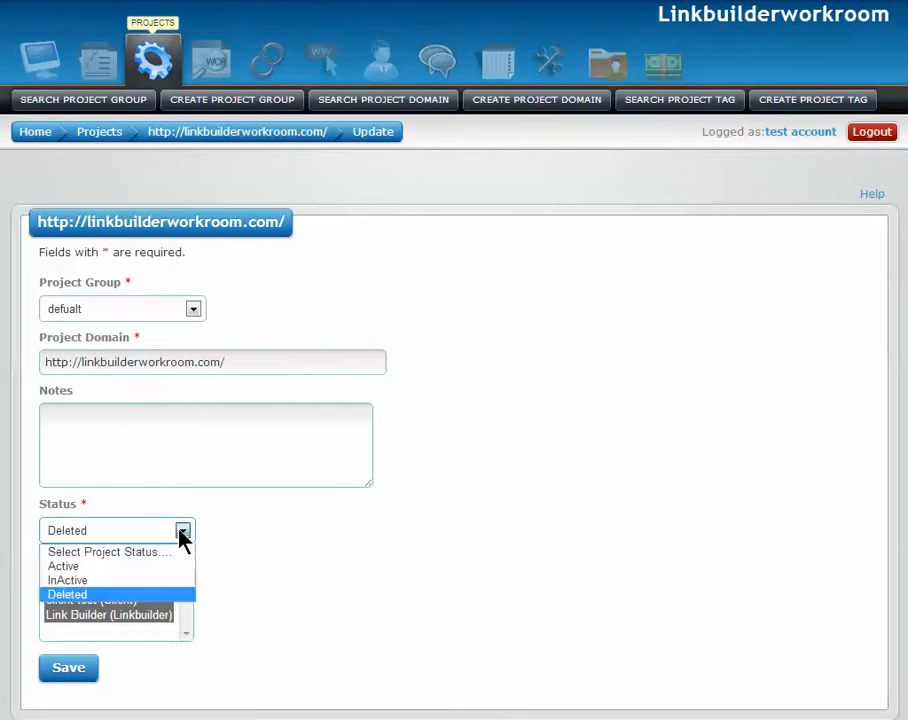
pyautogui.click(174, 567)
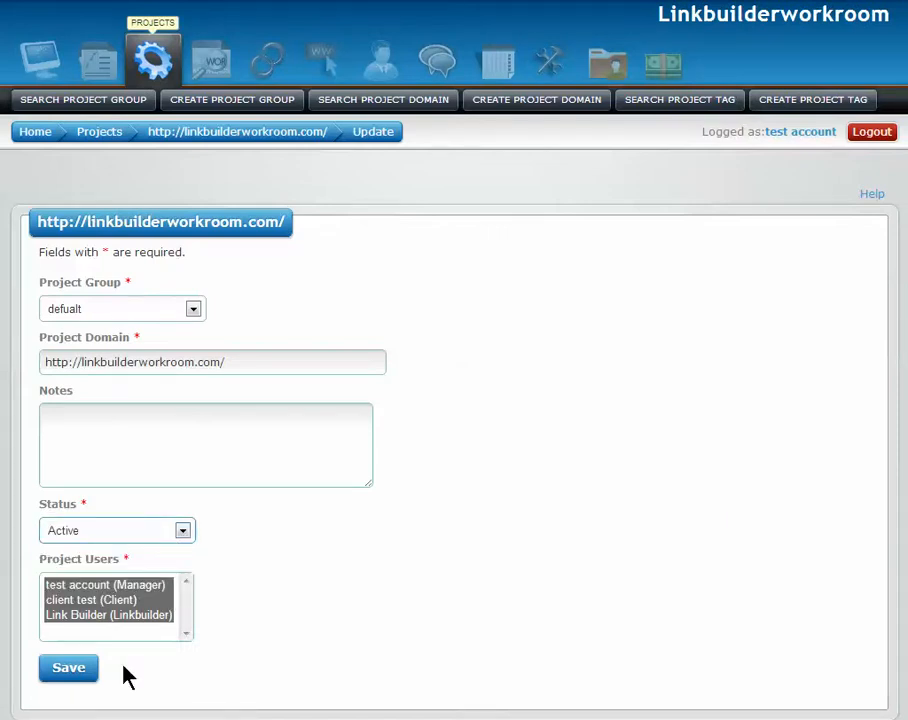
pyautogui.click(68, 668)
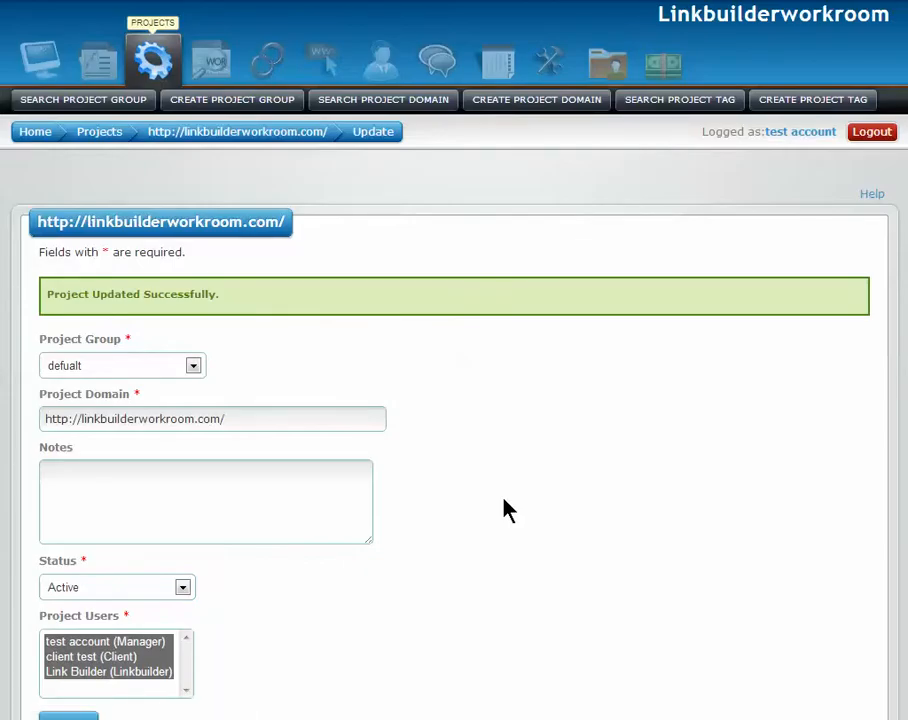
pyautogui.click(357, 99)
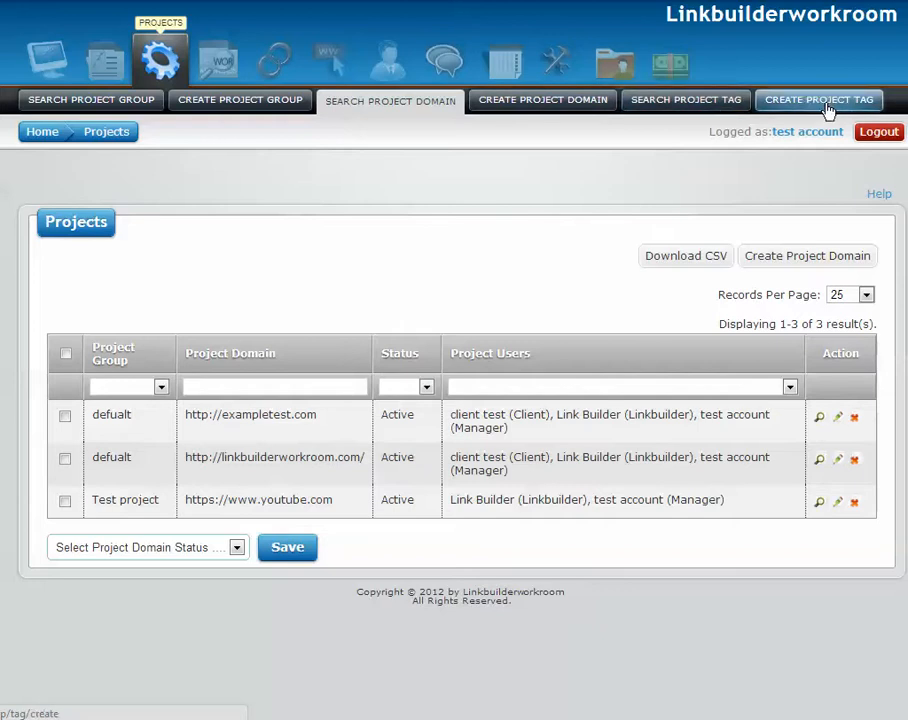
pyautogui.click(664, 108)
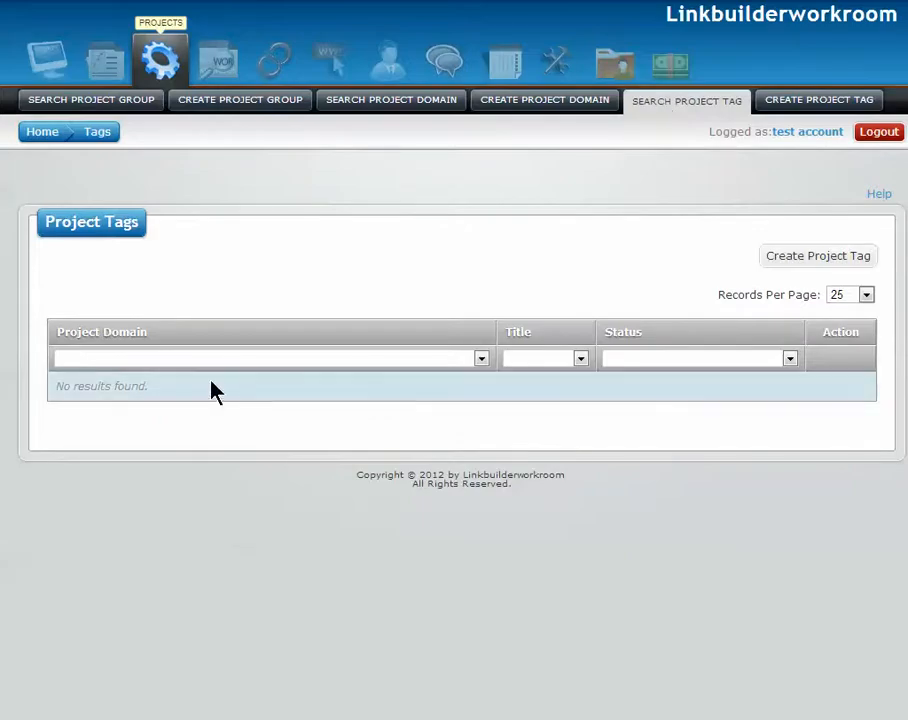
pyautogui.click(805, 99)
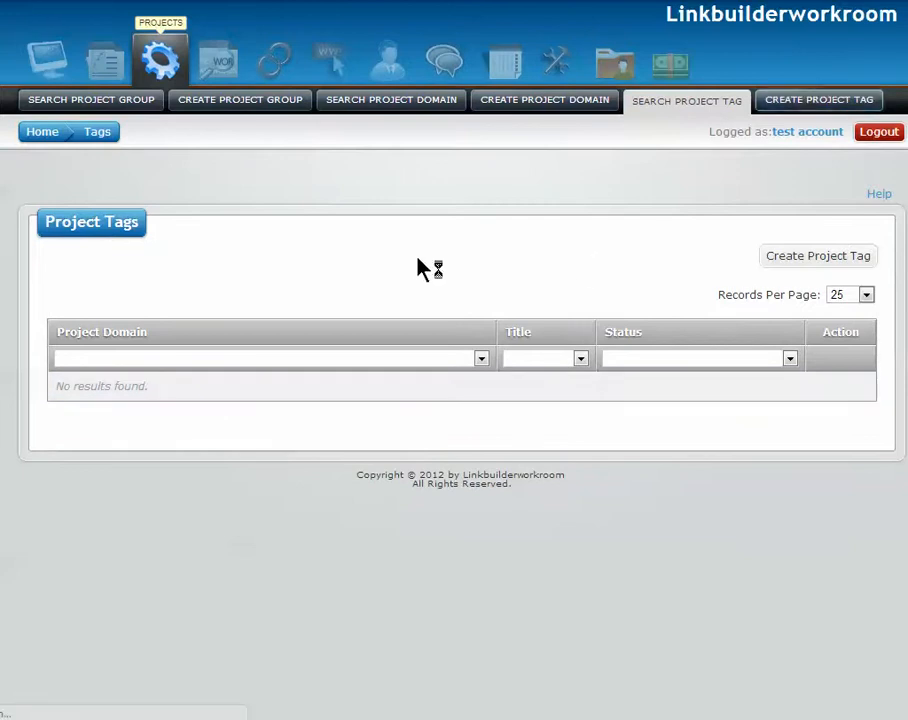
pyautogui.click(228, 310)
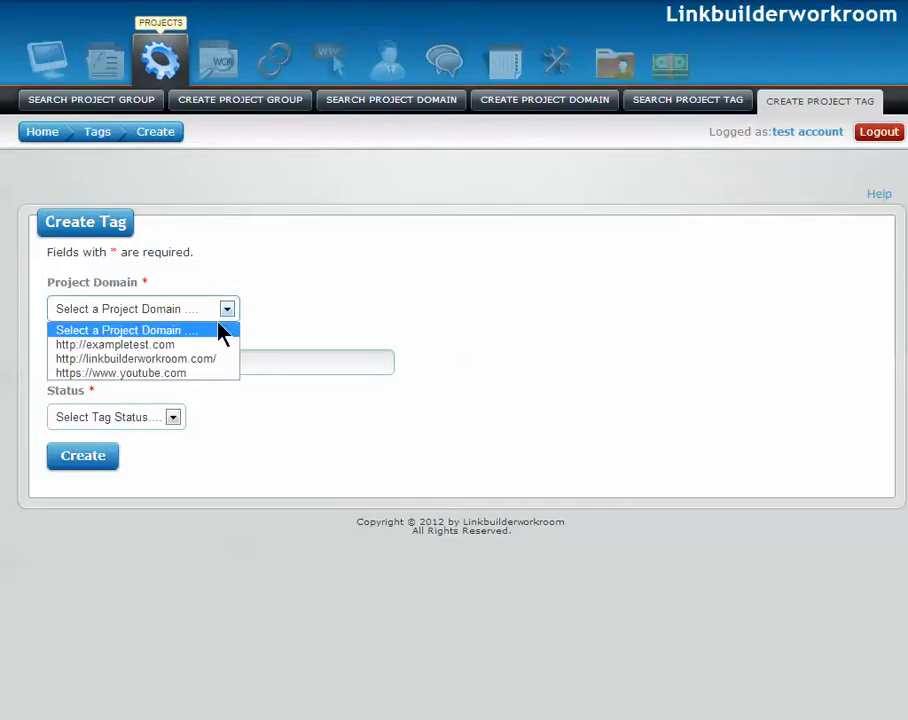
pyautogui.click(194, 374)
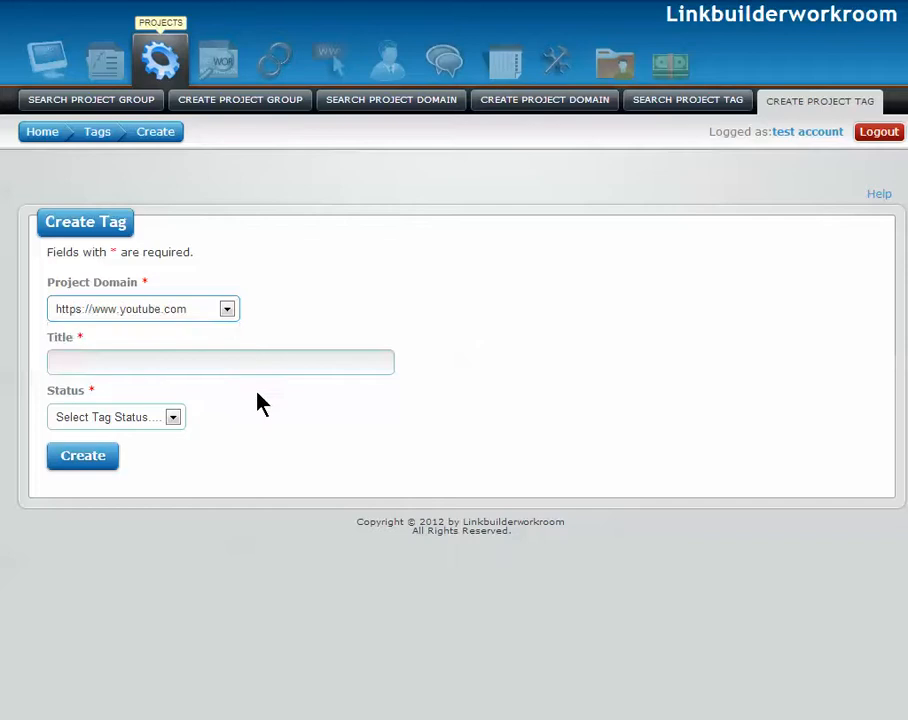
pyautogui.click(146, 364)
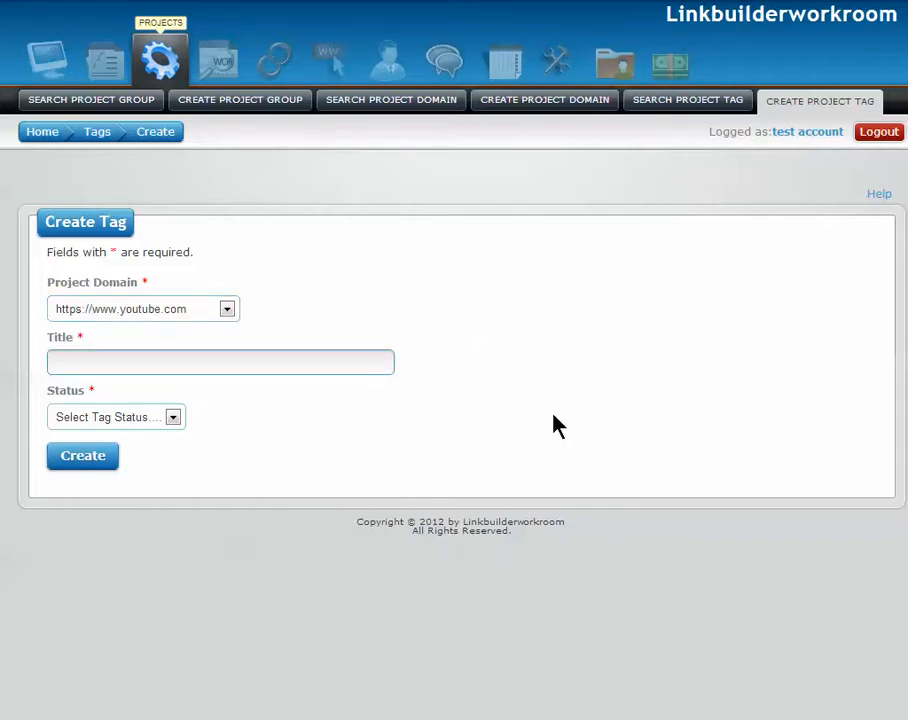
pyautogui.write('order number 1')
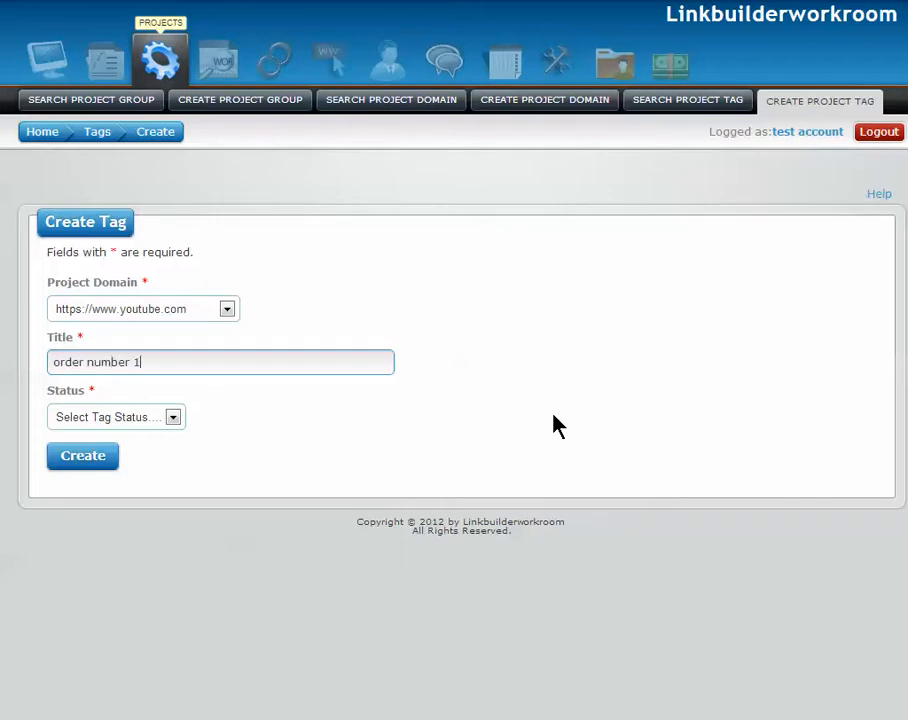
pyautogui.click(171, 420)
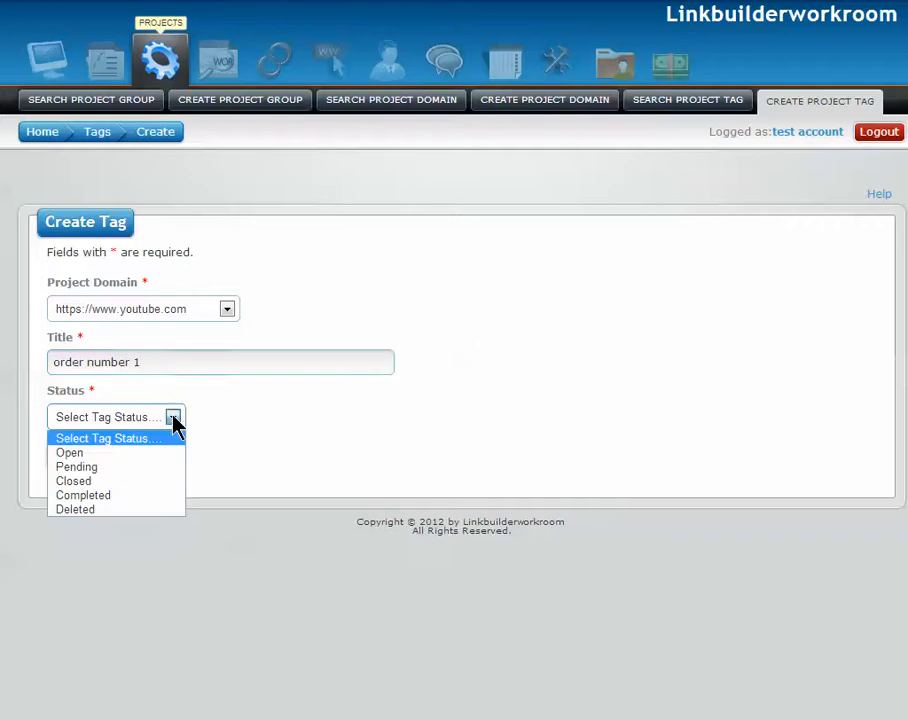
pyautogui.click(150, 454)
pyautogui.click(83, 462)
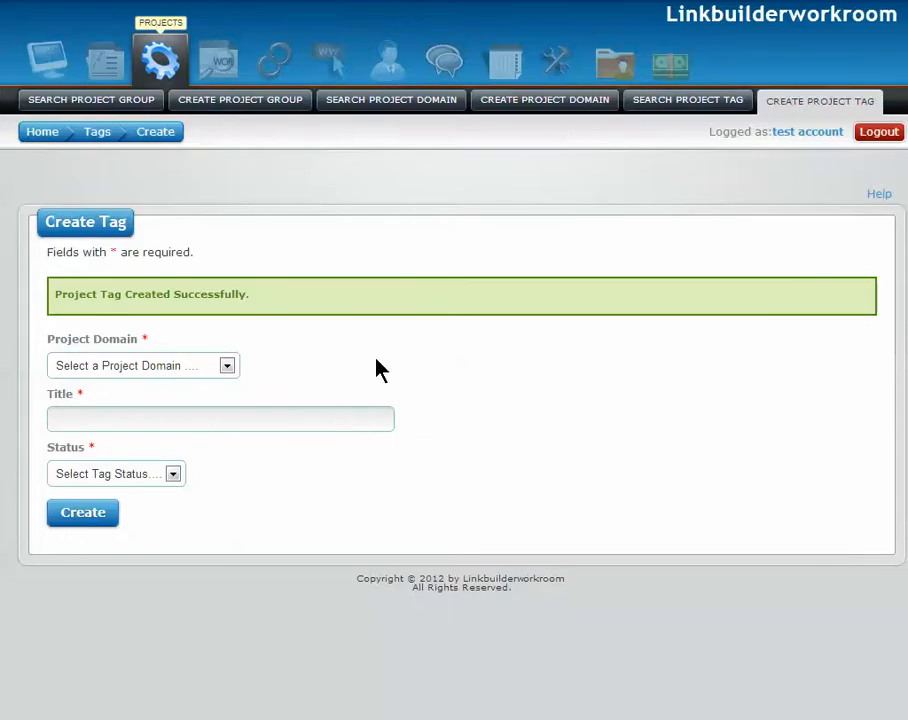
pyautogui.click(649, 104)
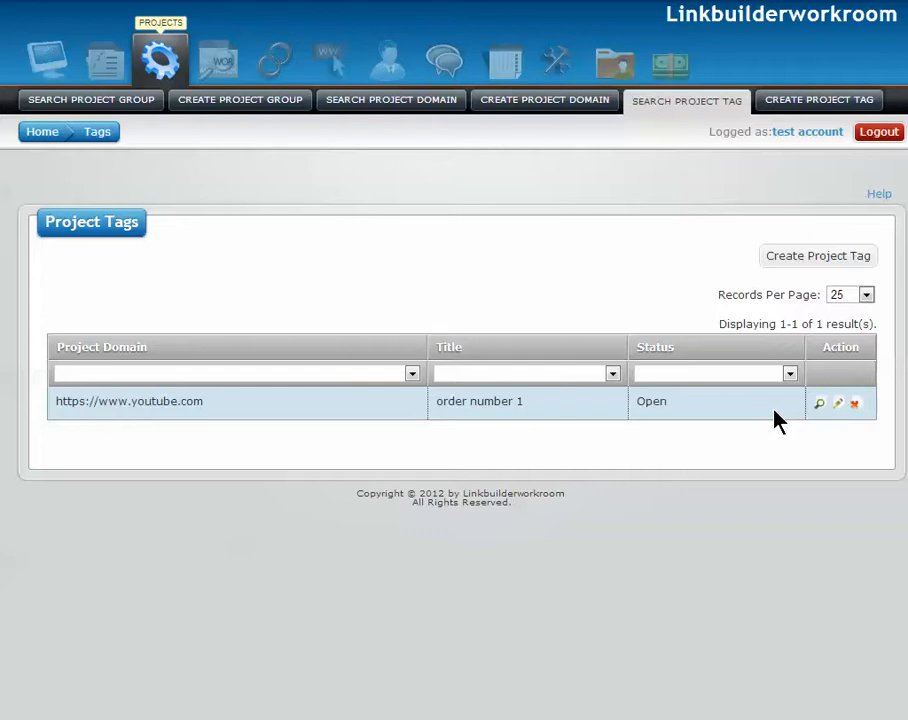
# Start creating a new link and check the project tag choices in its form.
pyautogui.click(333, 63)
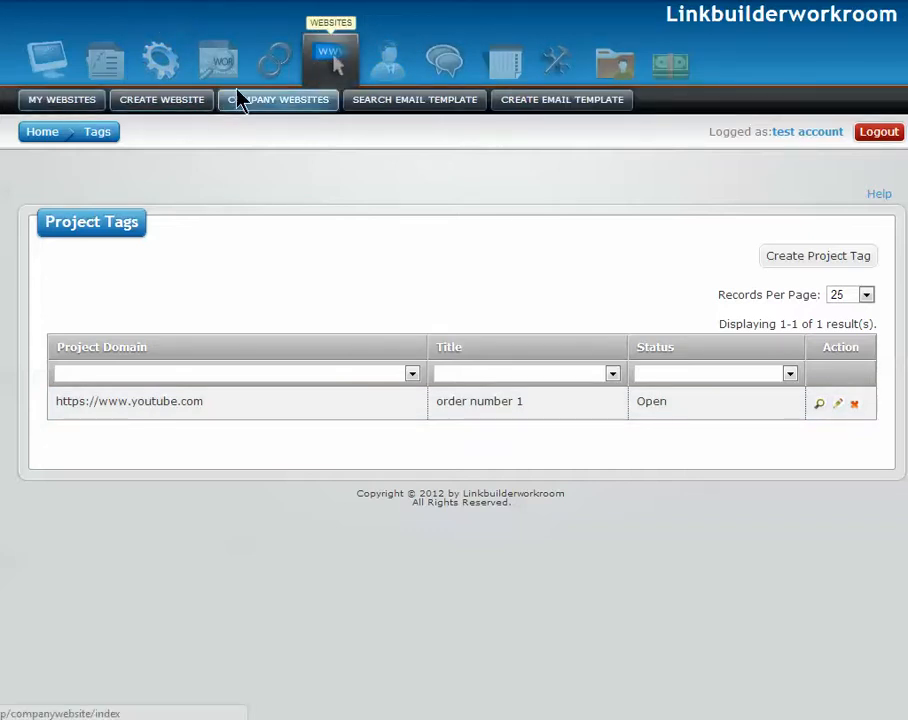
pyautogui.click(281, 60)
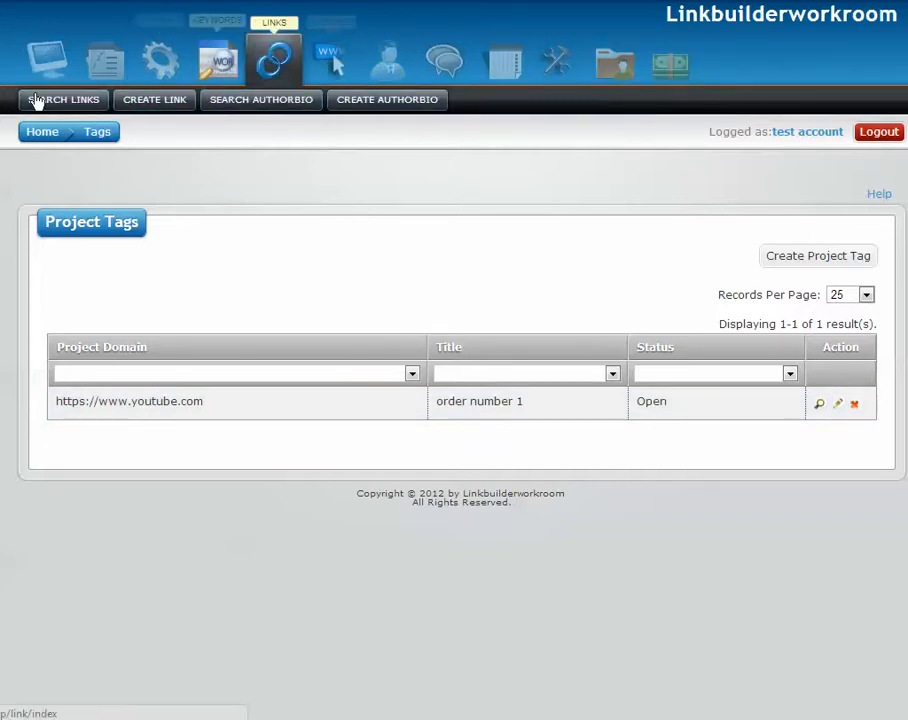
pyautogui.click(154, 104)
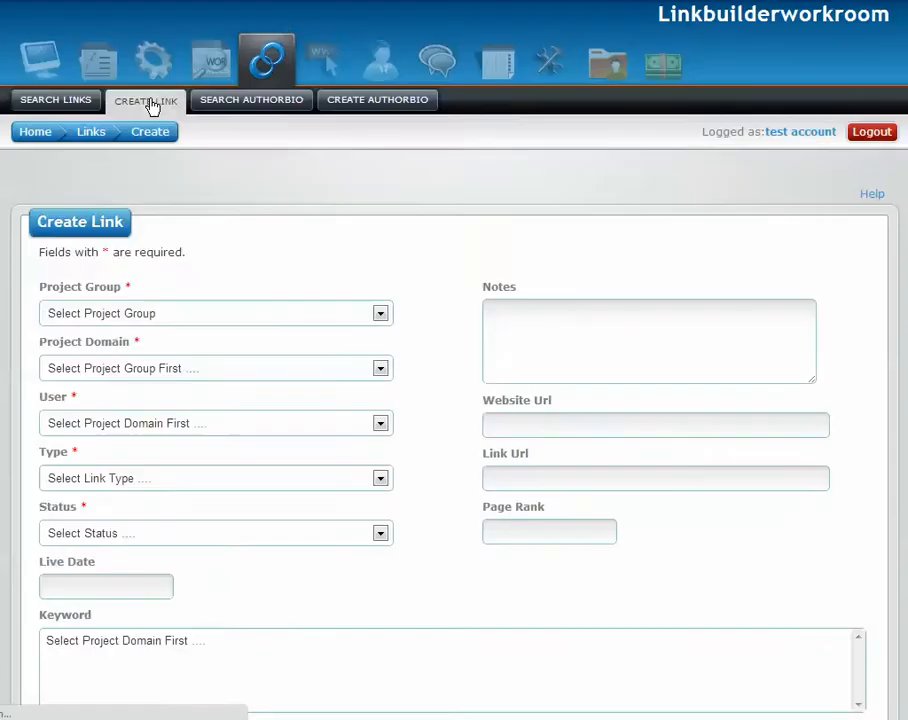
pyautogui.scroll(-5, 460, 360)
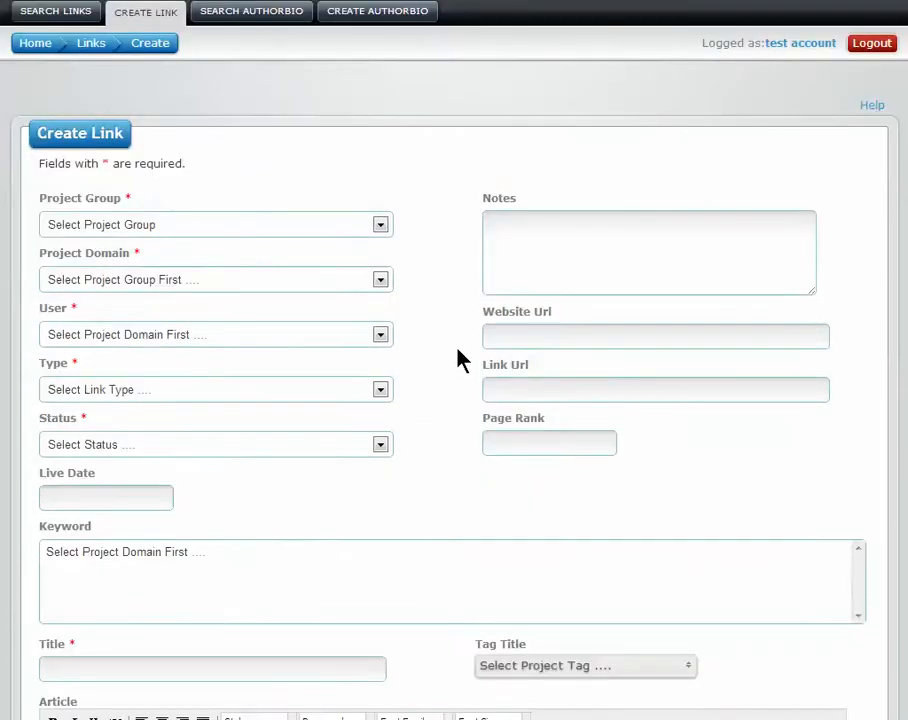
pyautogui.click(648, 489)
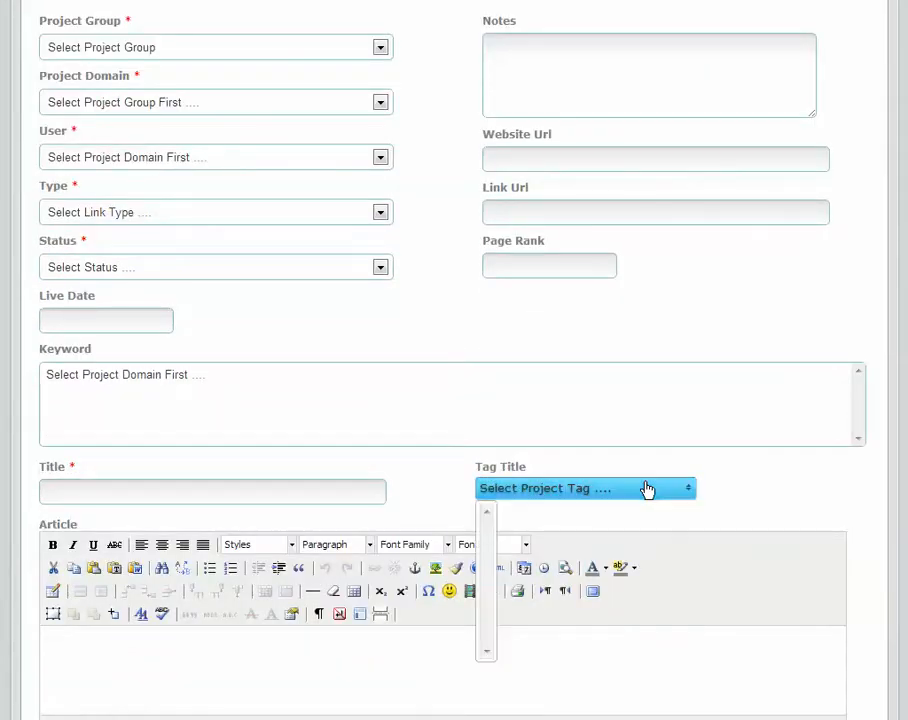
pyautogui.click(648, 489)
pyautogui.click(352, 44)
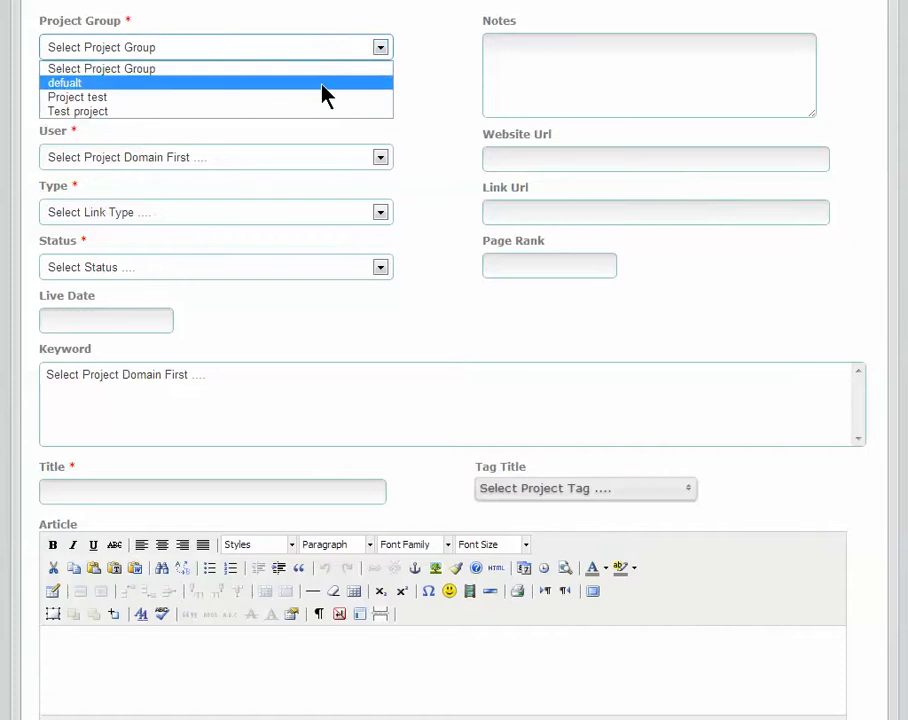
pyautogui.click(318, 111)
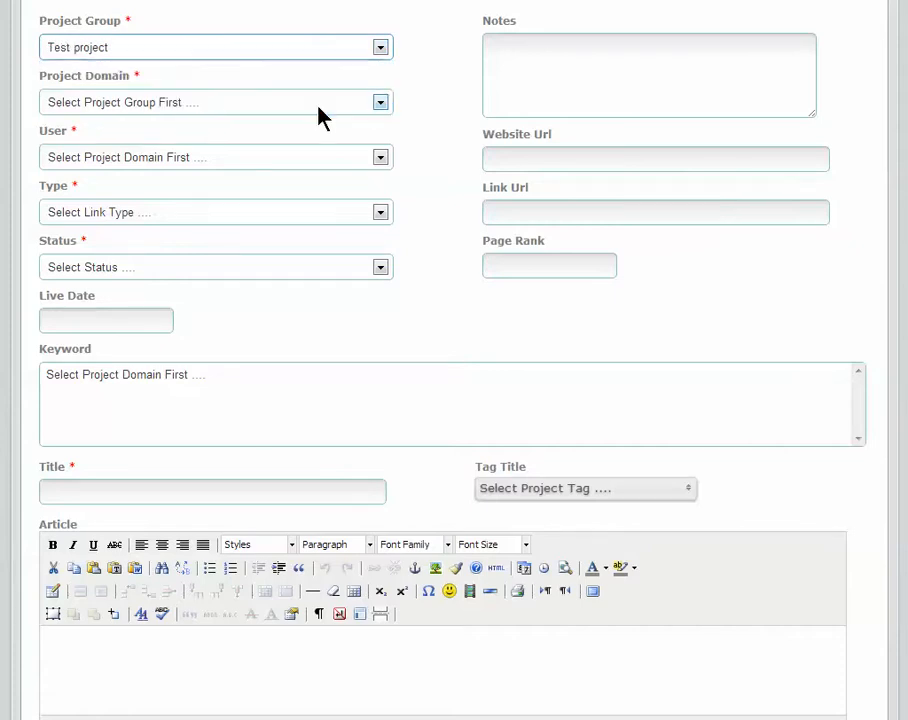
pyautogui.click(318, 108)
pyautogui.click(316, 138)
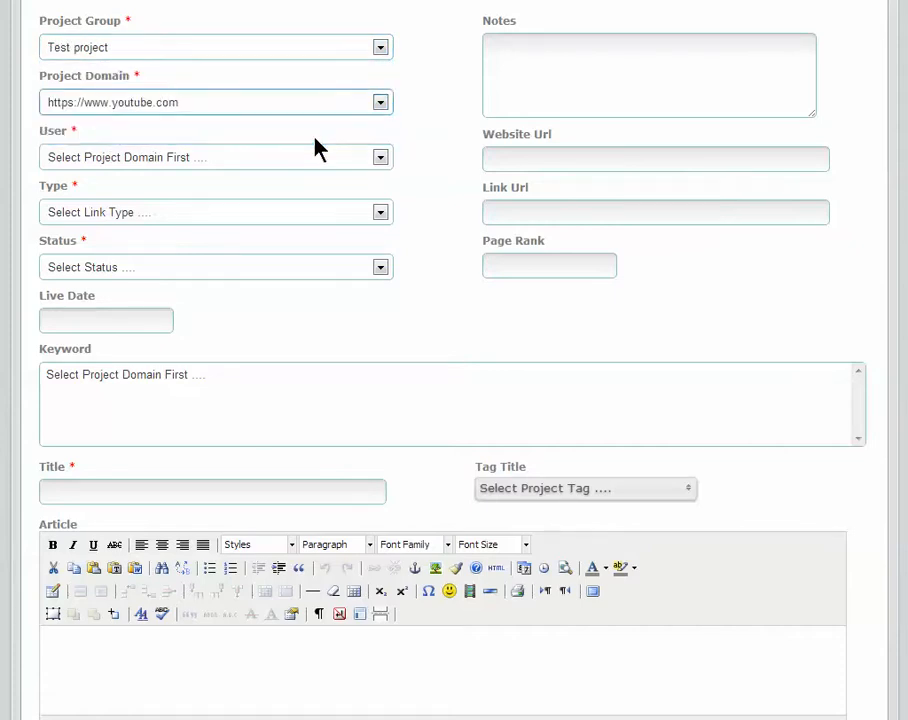
pyautogui.click(596, 492)
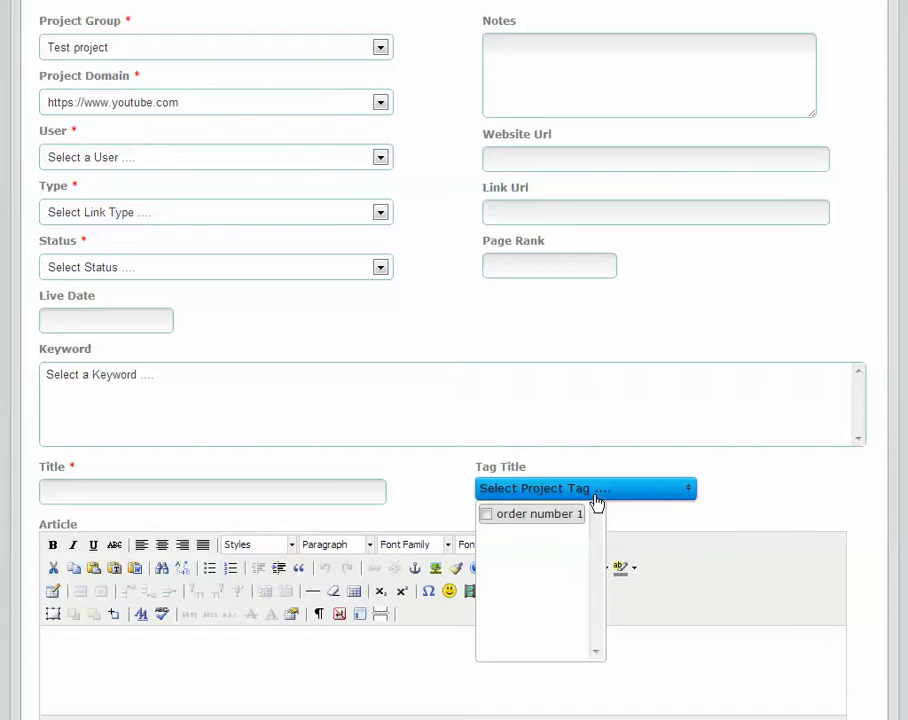
# Assign the project tag "order number 1" to the new link and look over the rest of its form.
pyautogui.click(487, 516)
pyautogui.click(758, 483)
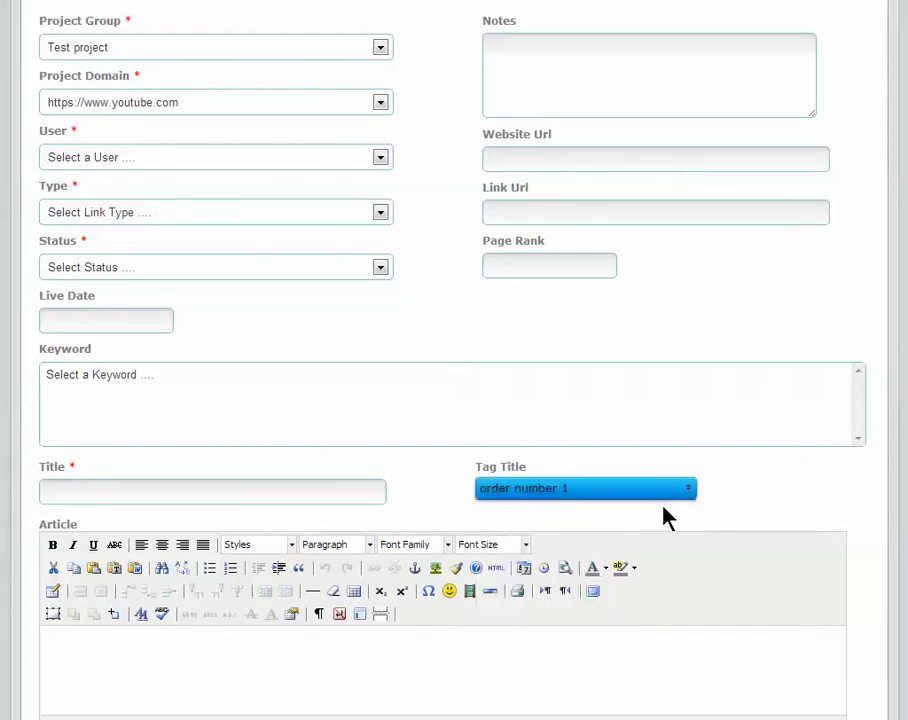
pyautogui.scroll(3, 752, 495)
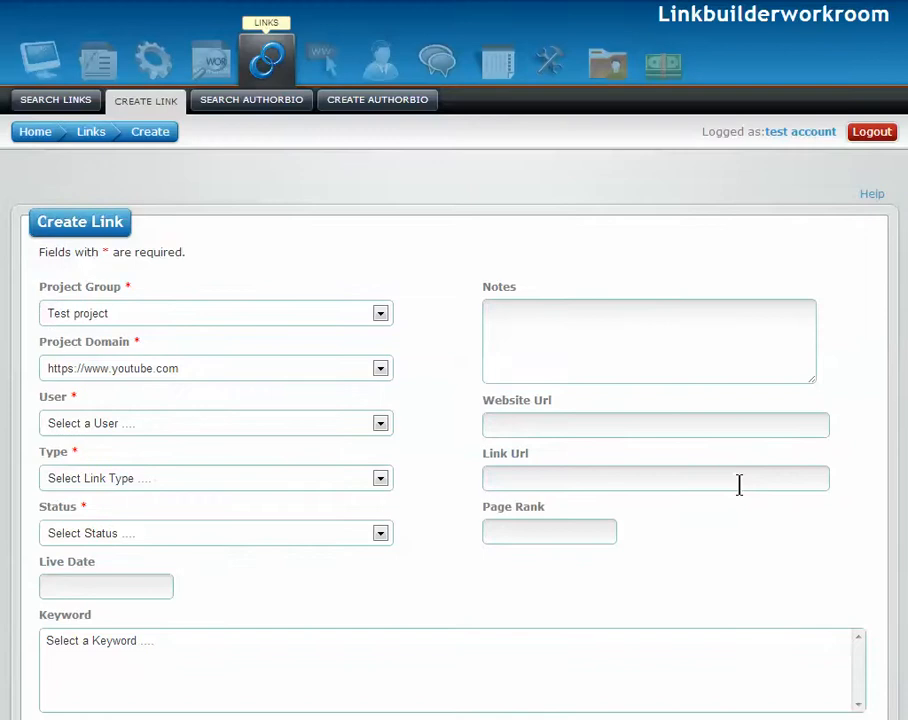
pyautogui.scroll(-6, 737, 490)
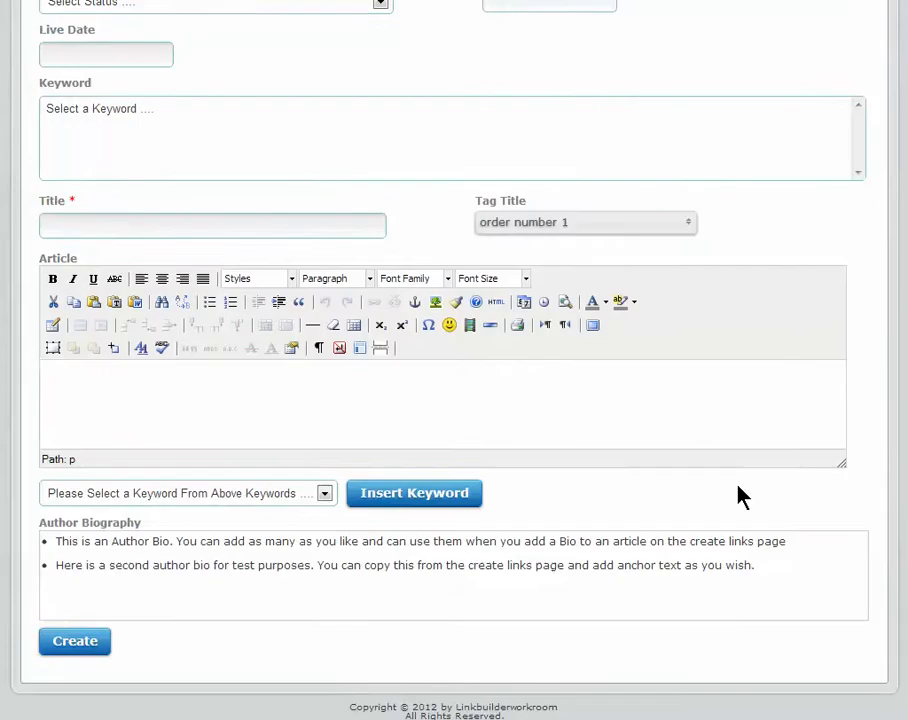
pyautogui.scroll(1, 173, 512)
pyautogui.scroll(2, 298, 112)
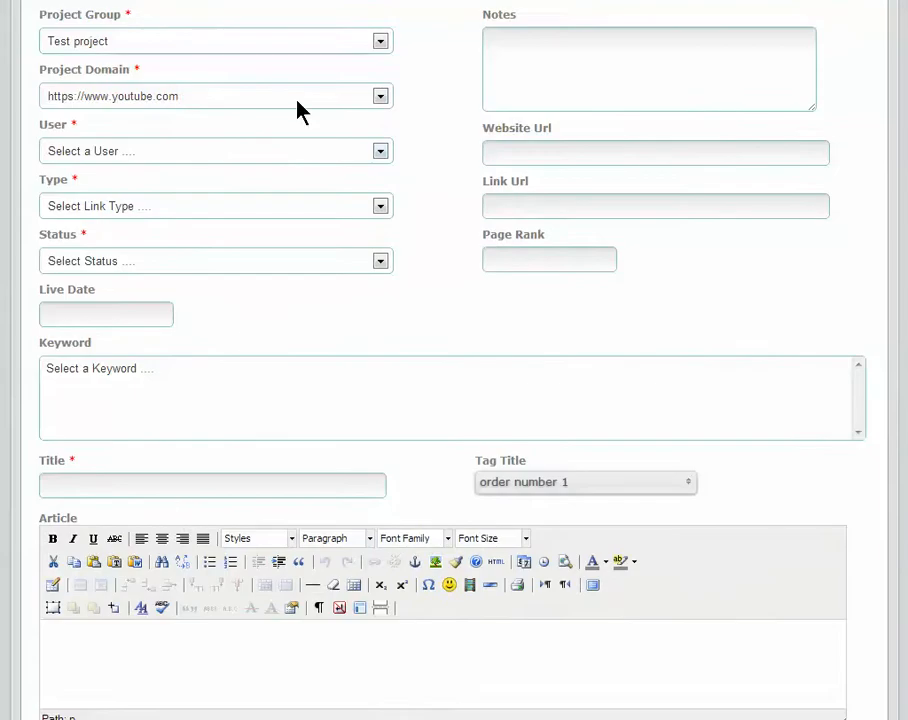
# Assign the new link to the test account (Manager) user, with link type Guest Post and status Open.
pyautogui.click(275, 158)
pyautogui.click(259, 187)
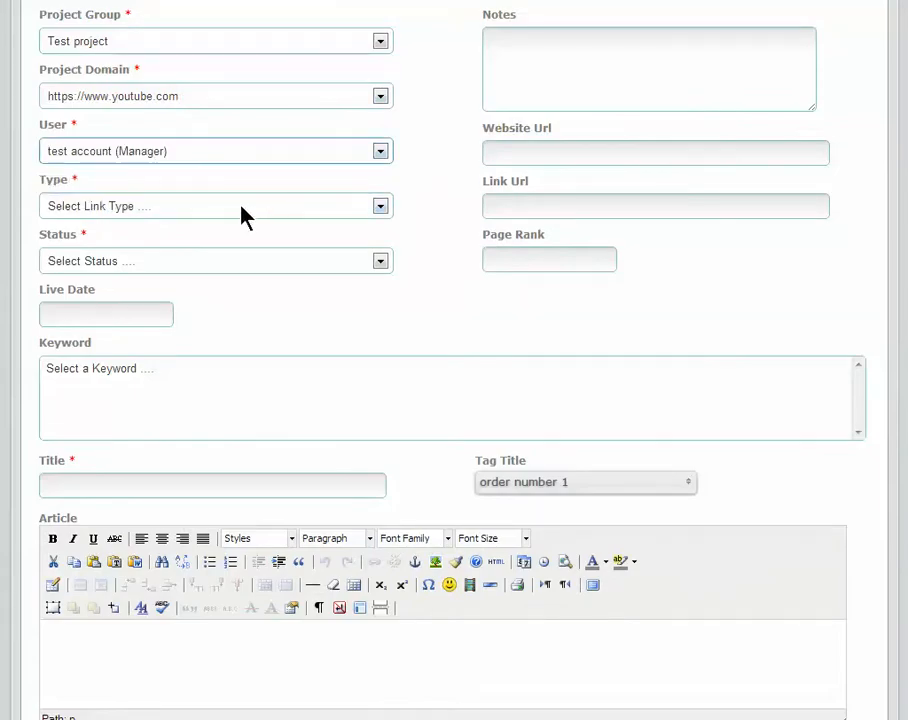
pyautogui.click(243, 212)
pyautogui.click(240, 242)
pyautogui.click(240, 264)
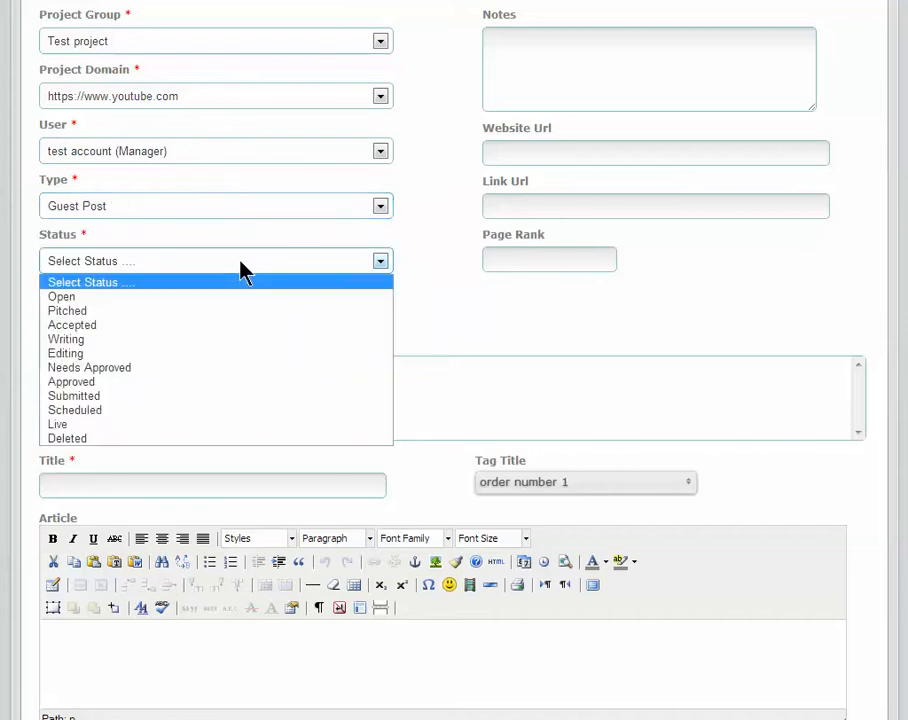
pyautogui.click(232, 296)
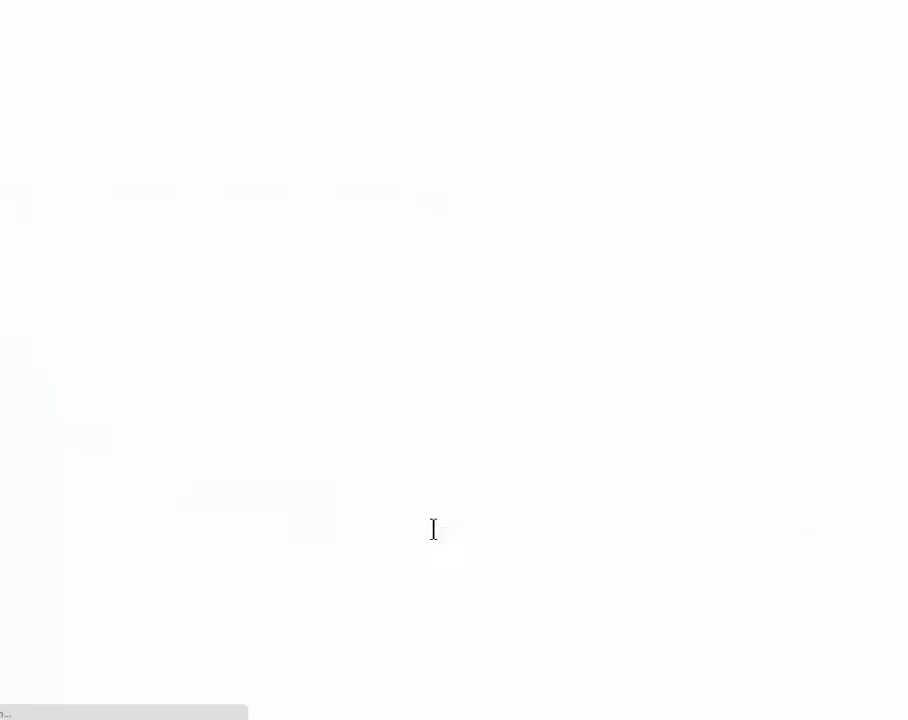
# Title the new link "test title" and create it.
pyautogui.scroll(-3, 436, 487)
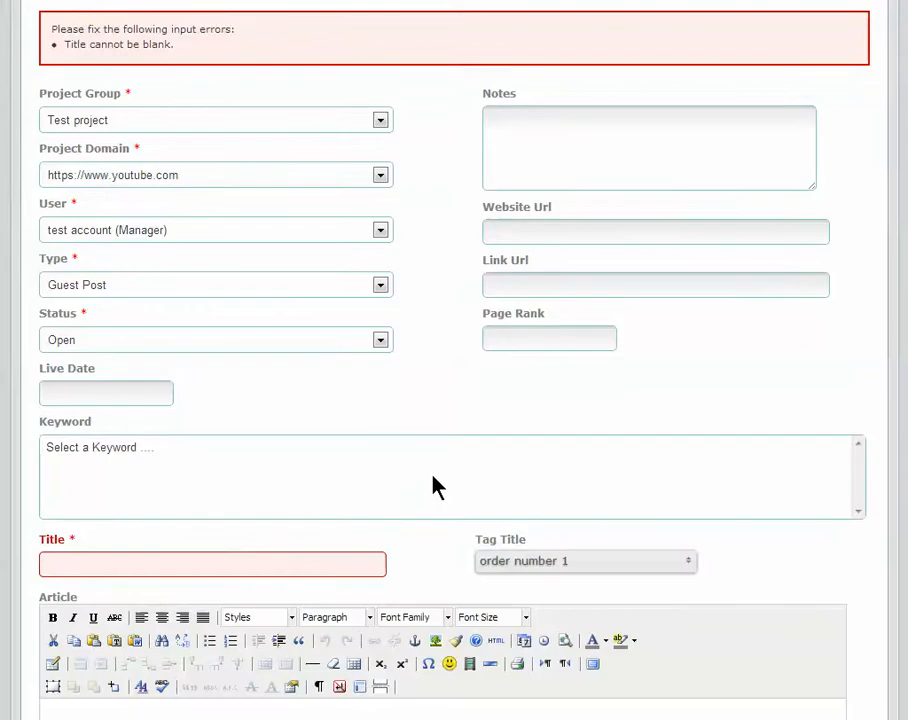
pyautogui.click(102, 566)
pyautogui.write('test title')
pyautogui.scroll(-4, 492, 515)
pyautogui.click(60, 642)
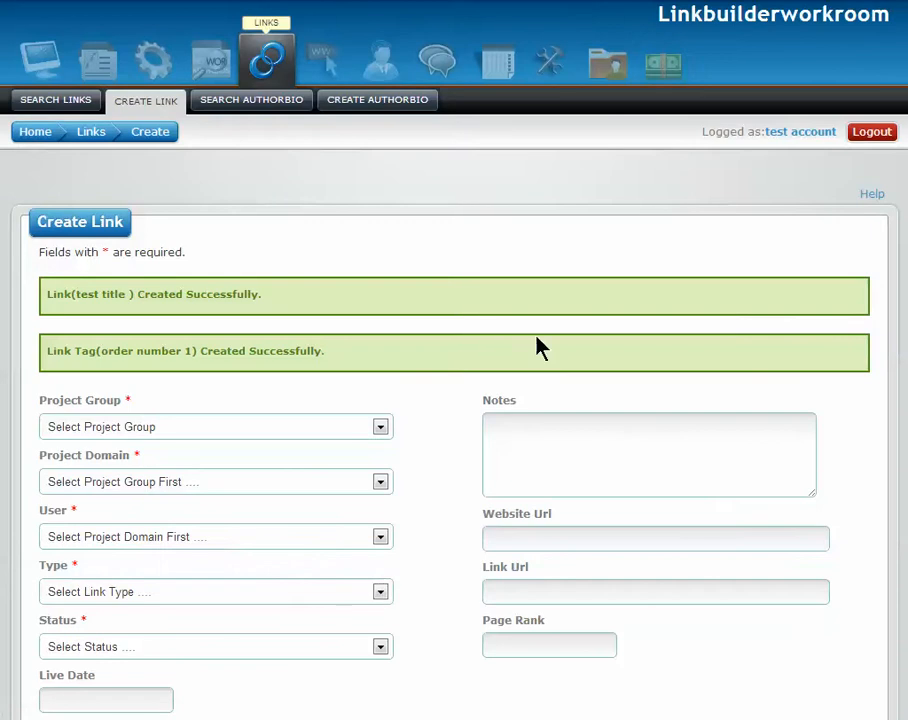
pyautogui.click(45, 99)
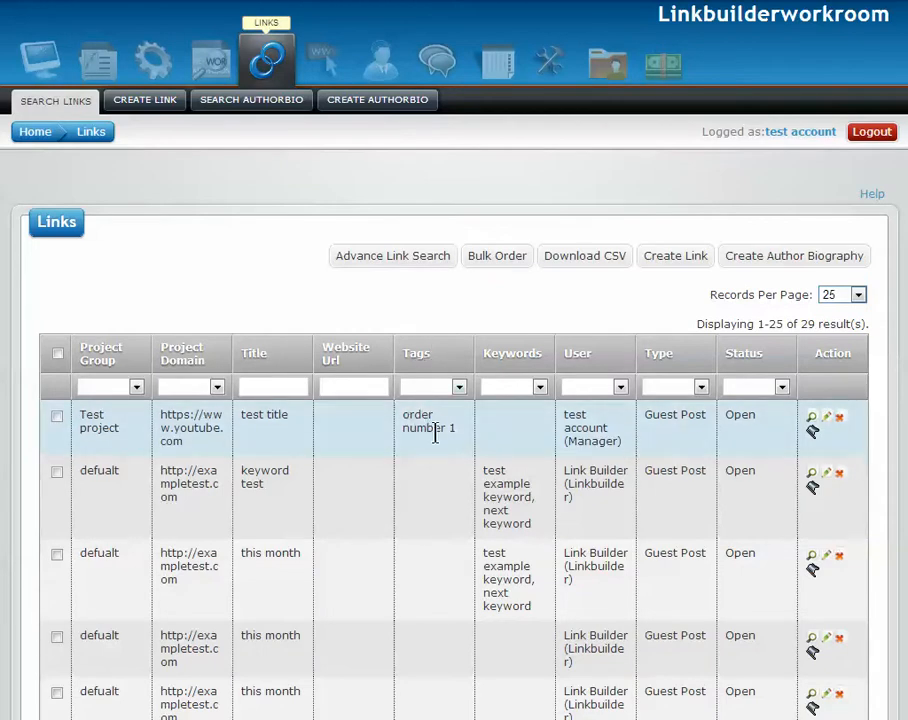
pyautogui.click(459, 387)
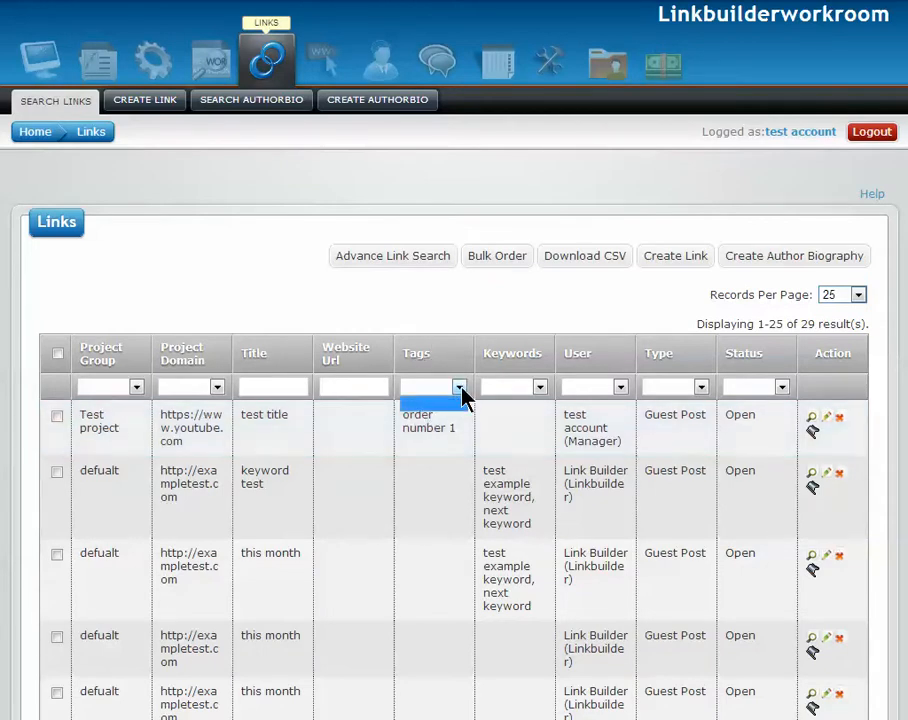
pyautogui.click(137, 390)
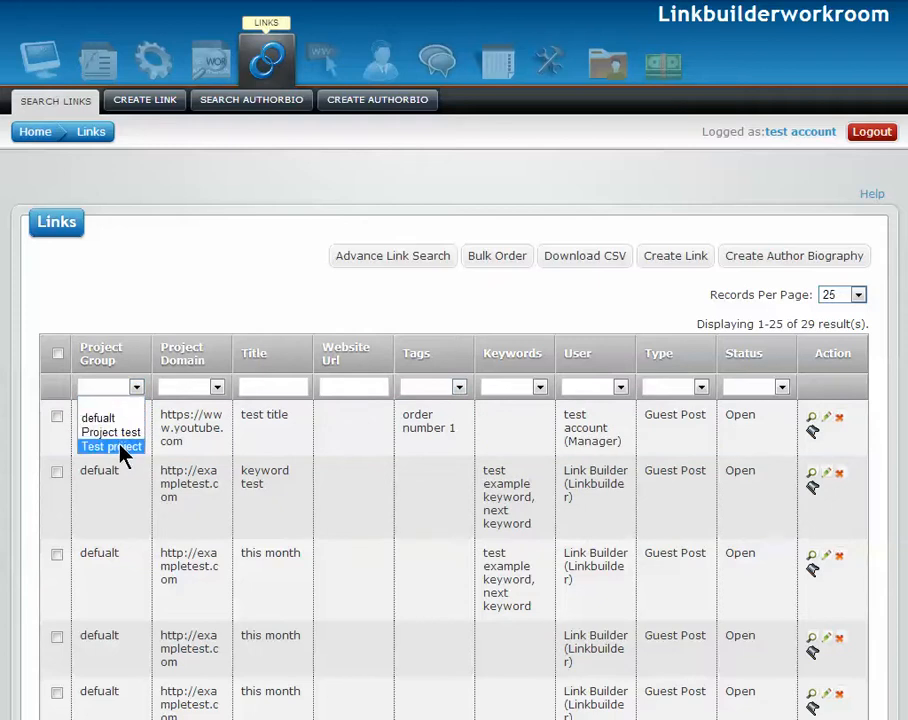
pyautogui.click(121, 447)
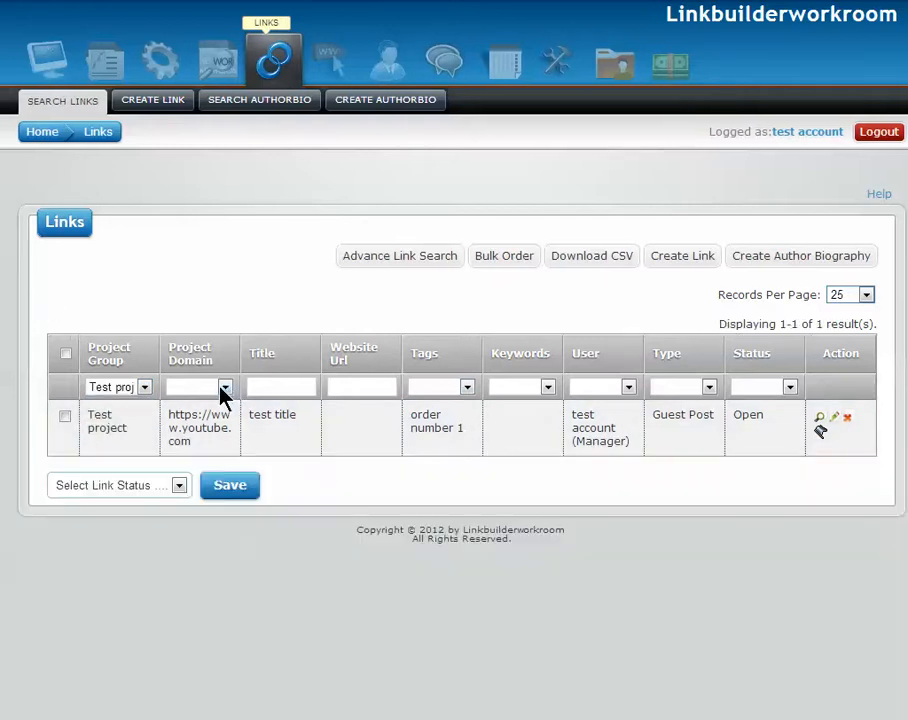
pyautogui.click(223, 389)
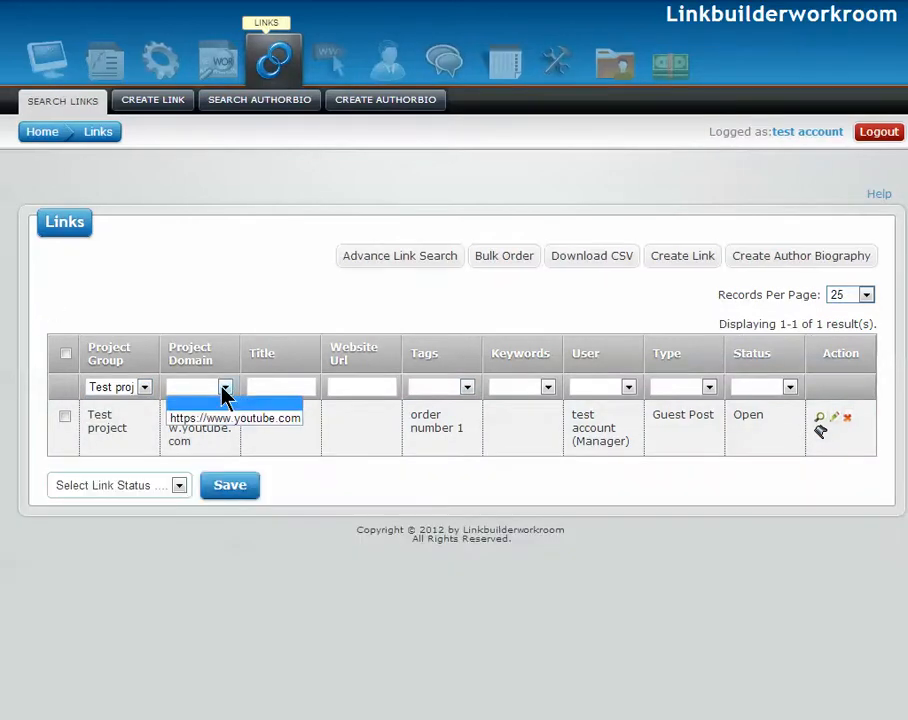
pyautogui.click(220, 420)
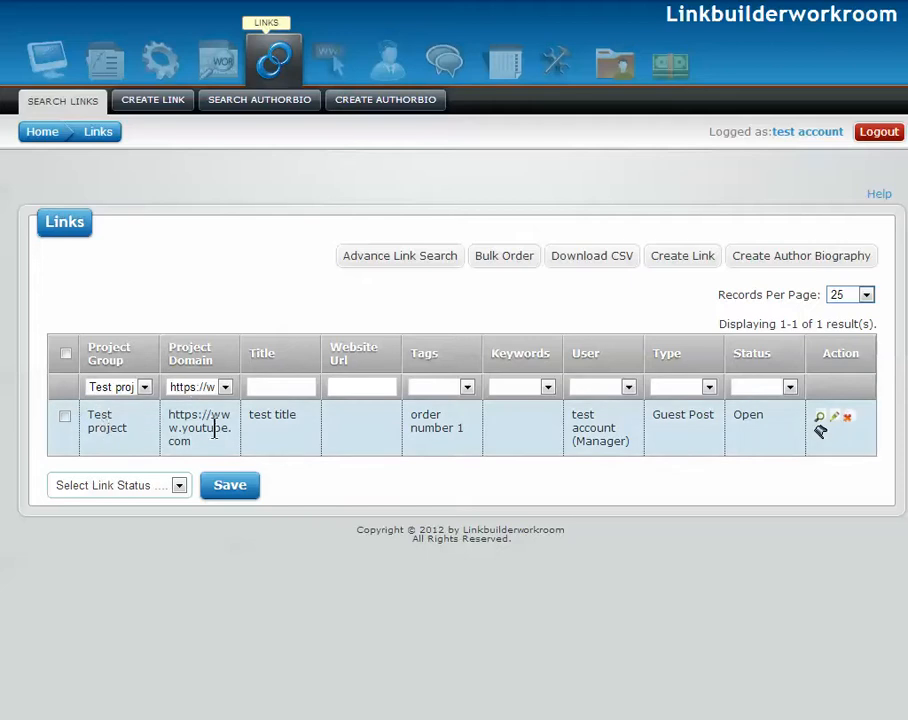
# Check the choices offered by the tag and status filters of the link list without applying any.
pyautogui.click(467, 388)
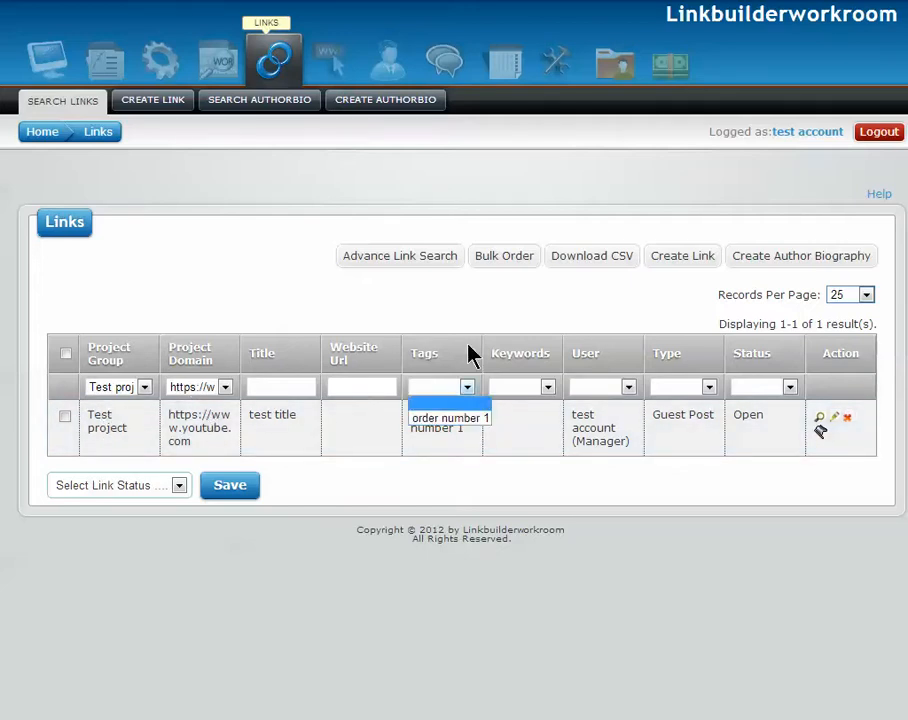
pyautogui.click(463, 308)
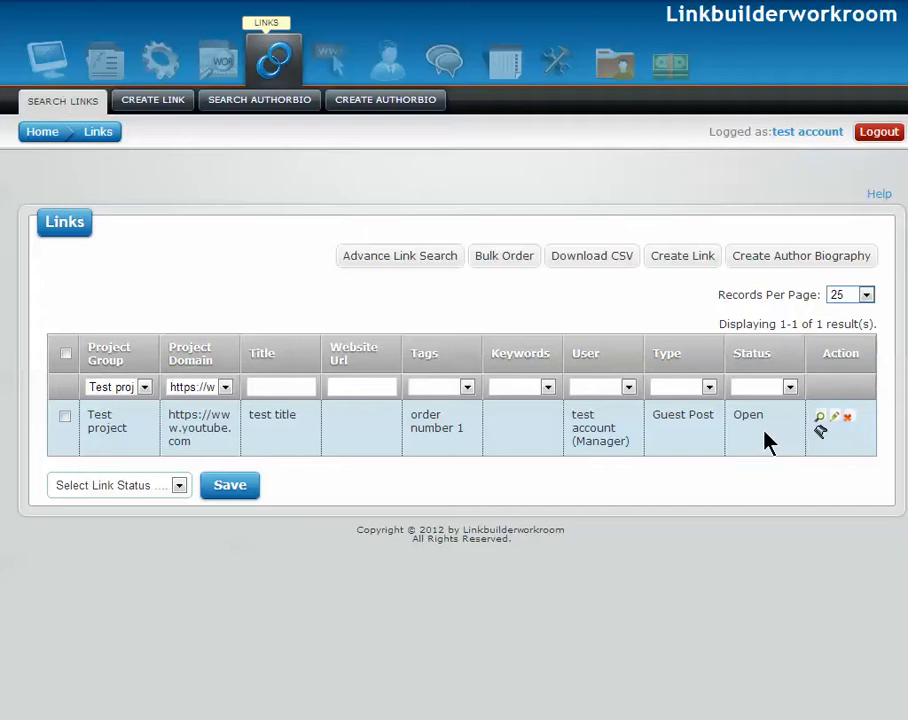
pyautogui.click(790, 387)
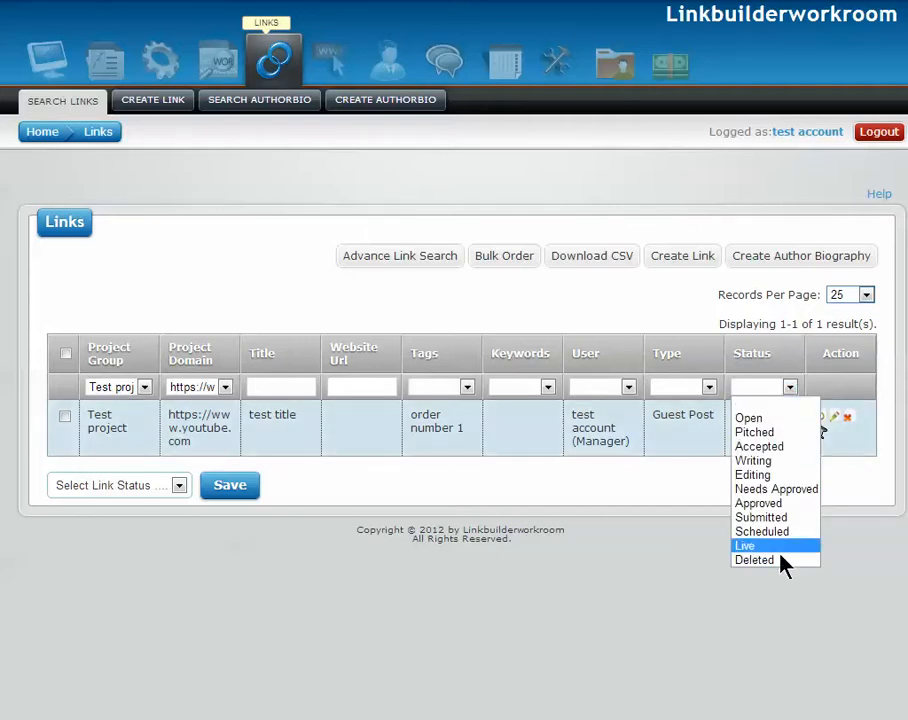
pyautogui.click(226, 281)
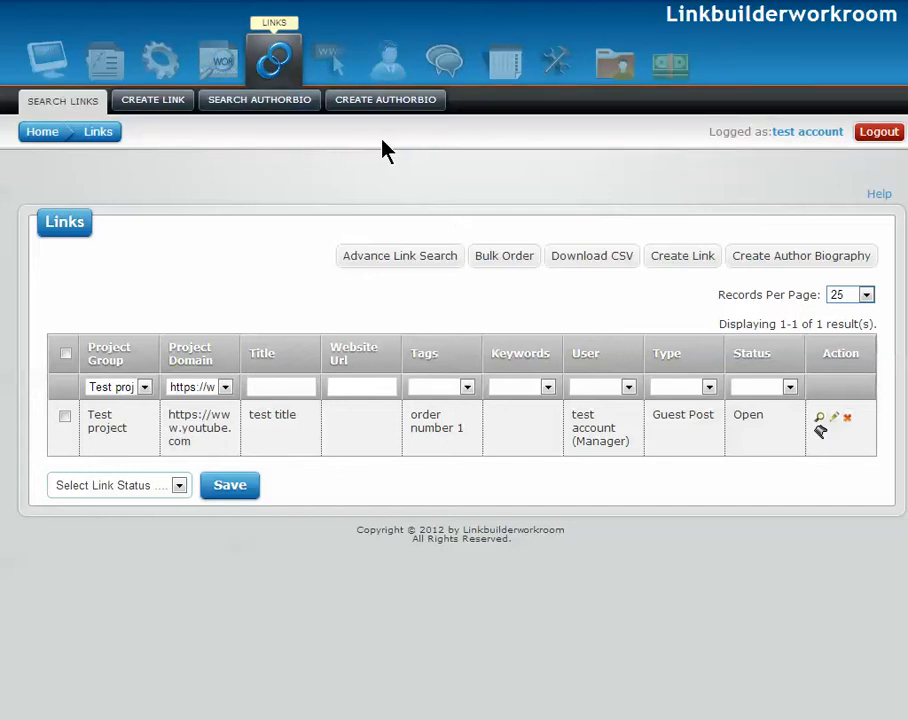
# Clear the project group and project domain filters of the link list.
pyautogui.moveTo(160, 58)
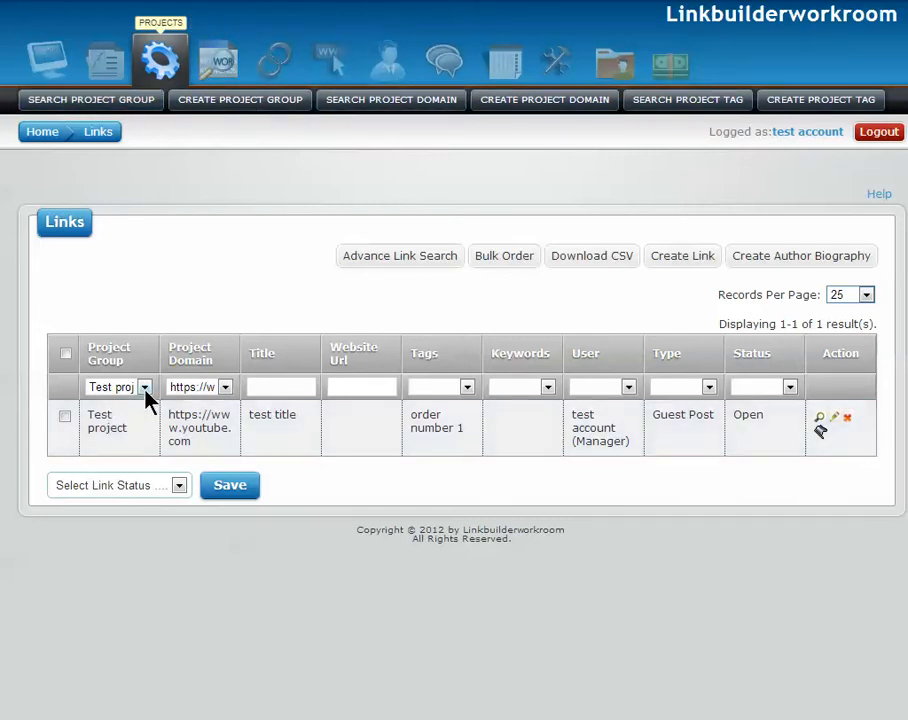
pyautogui.click(145, 388)
pyautogui.click(148, 404)
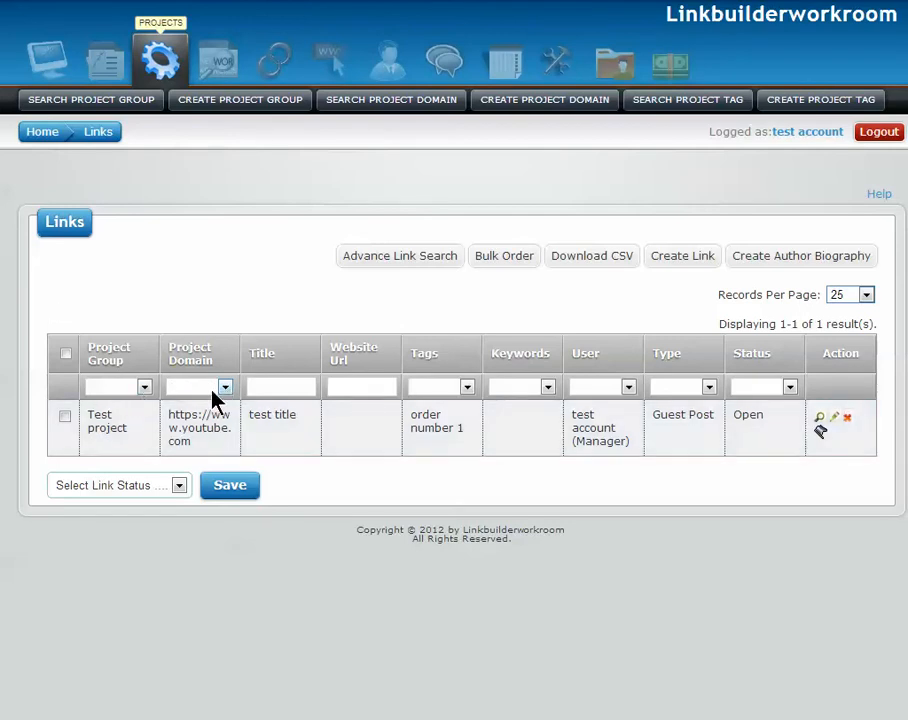
pyautogui.click(226, 389)
pyautogui.click(228, 407)
# Filter the links by project group "defualt", look through the resulting list, and clear the group filter again.
pyautogui.click(145, 388)
pyautogui.click(138, 416)
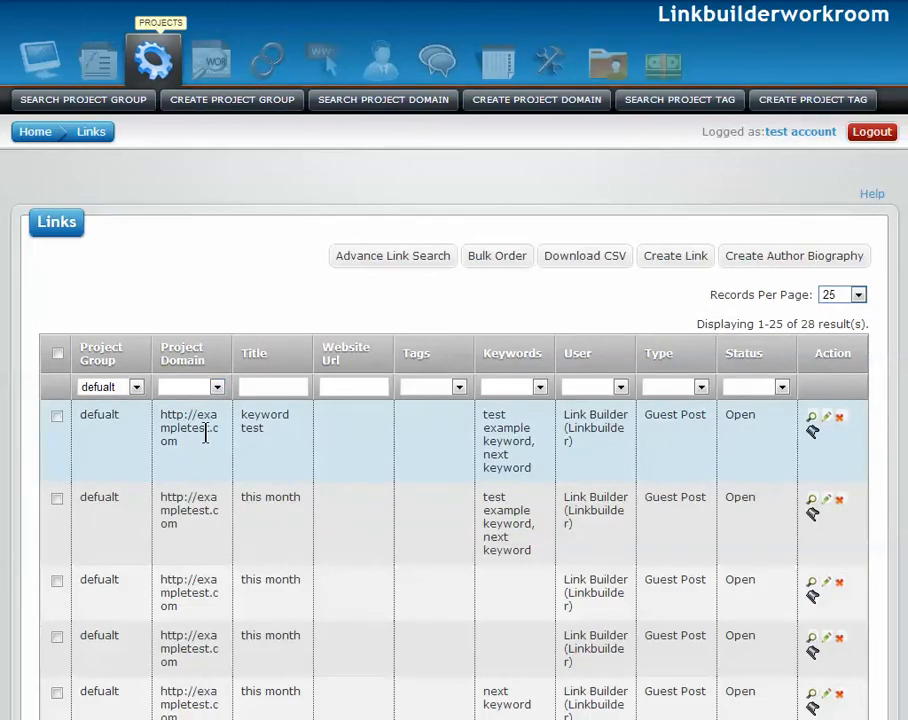
pyautogui.scroll(-15, 205, 432)
pyautogui.scroll(10, 205, 432)
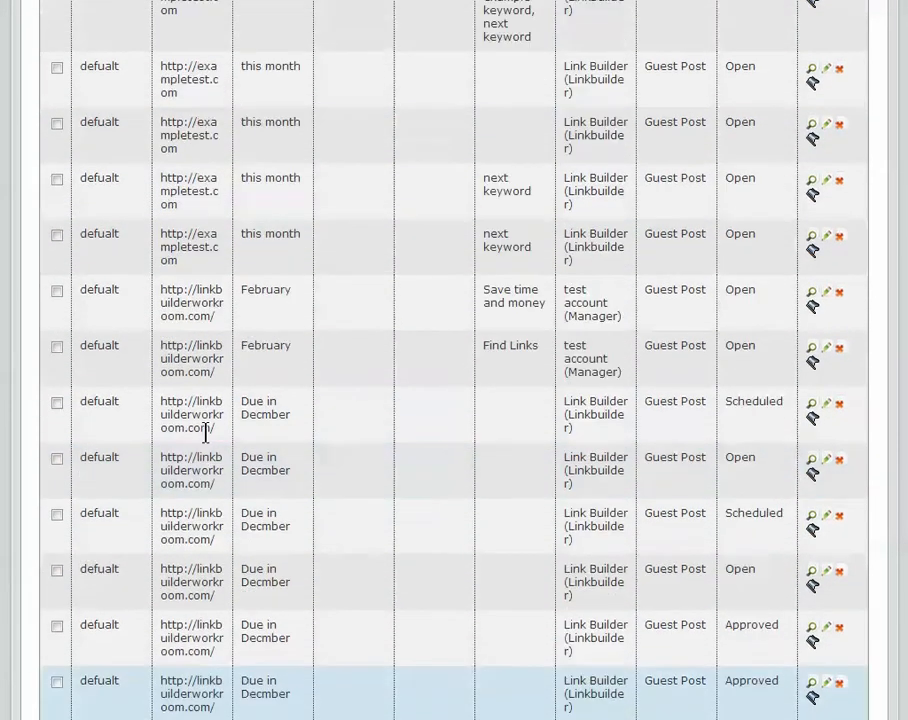
pyautogui.scroll(5, 205, 432)
pyautogui.click(137, 388)
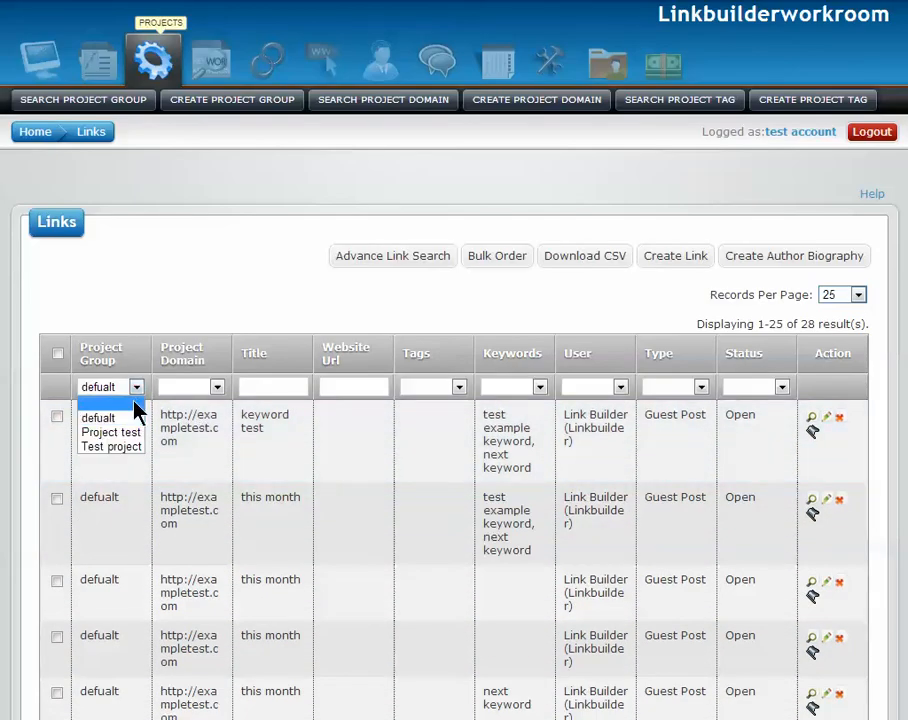
pyautogui.click(134, 403)
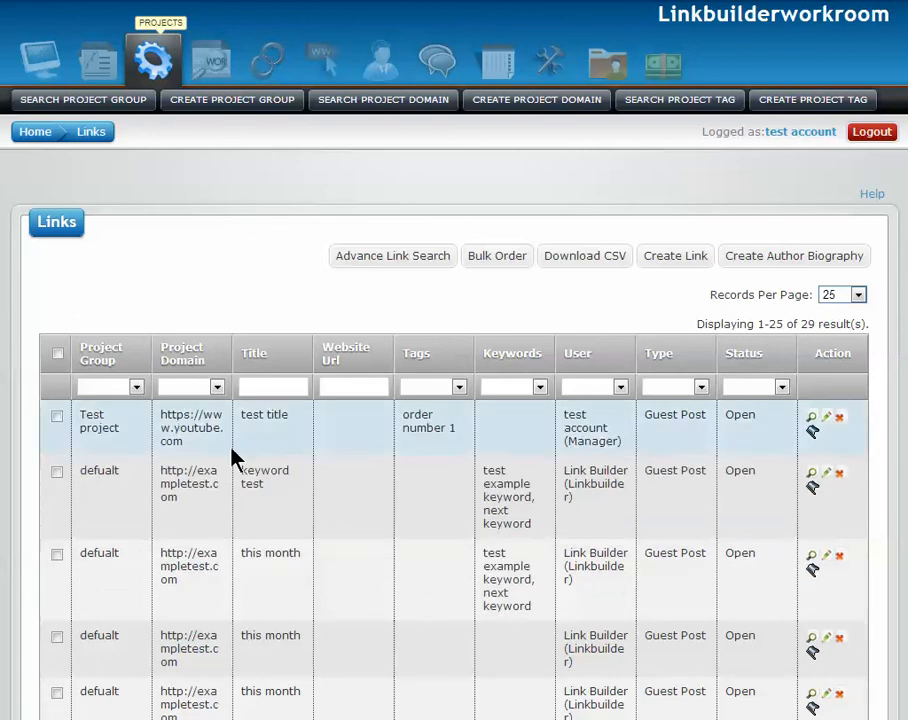